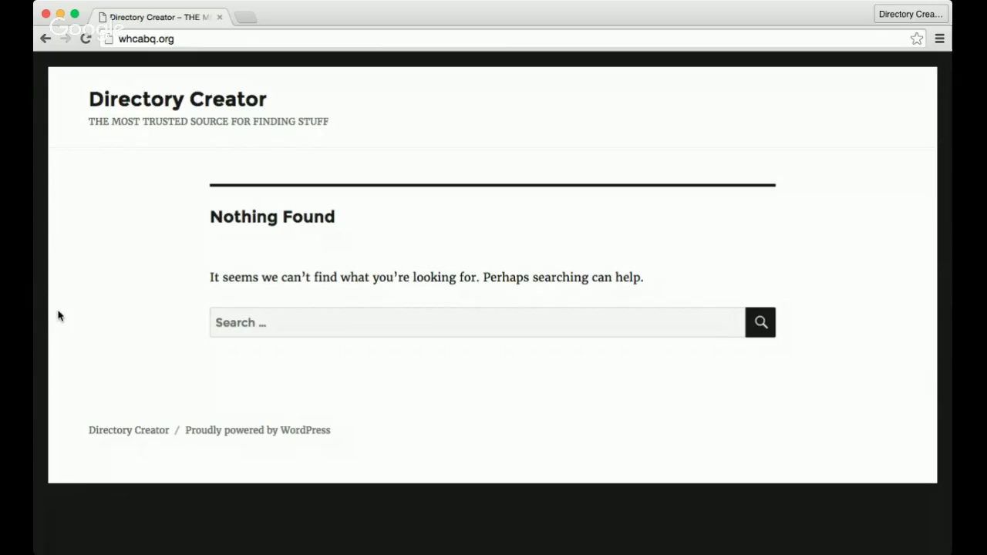
- Log in through /wp-login and view the empty Pages and Plugins sections of the admin
click(327, 38)
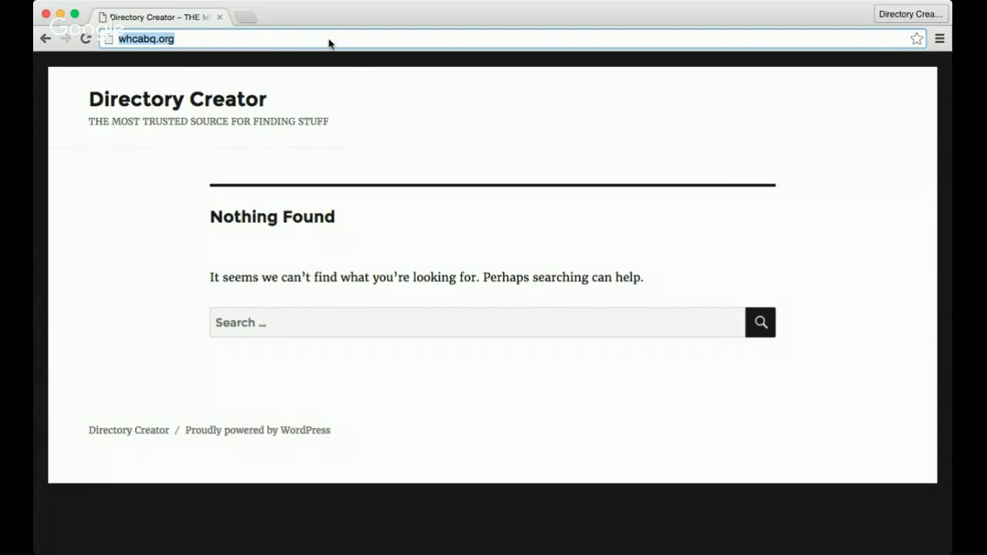
text(/wp-)
text(log)
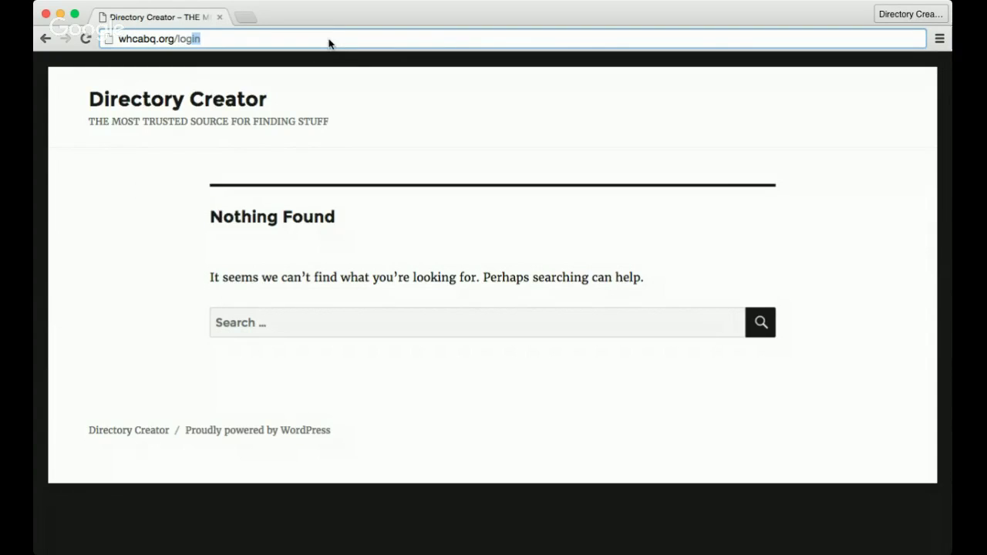
key(Return)
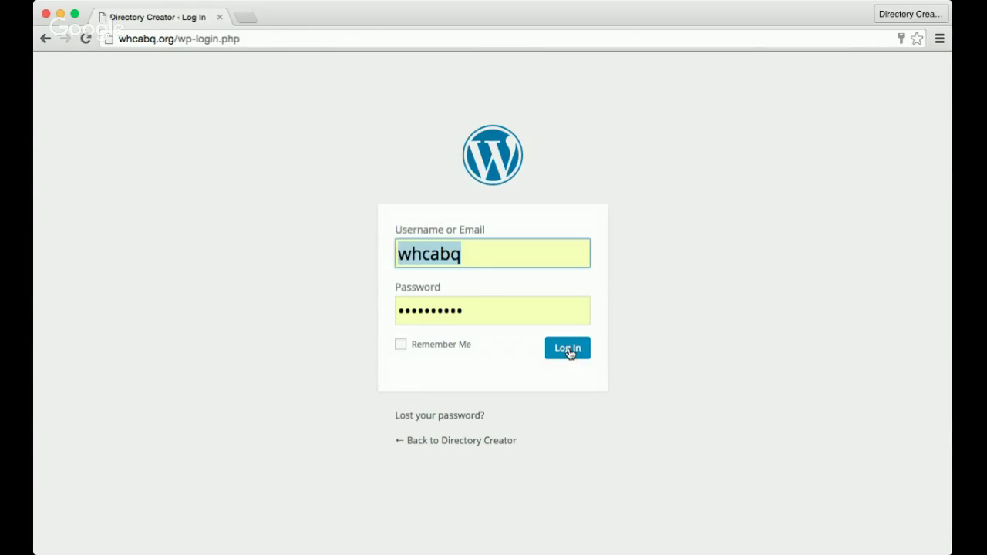
click(568, 348)
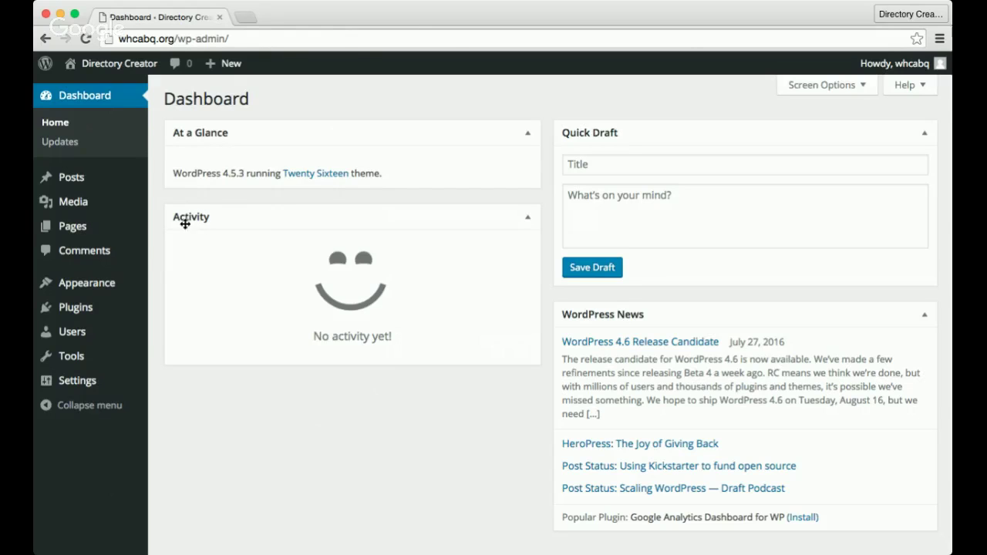
click(108, 231)
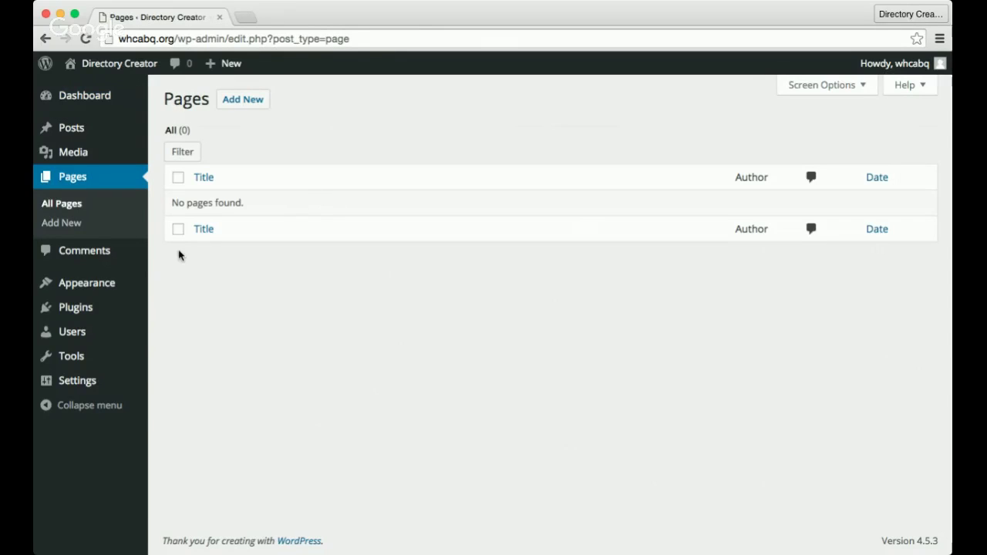
click(116, 308)
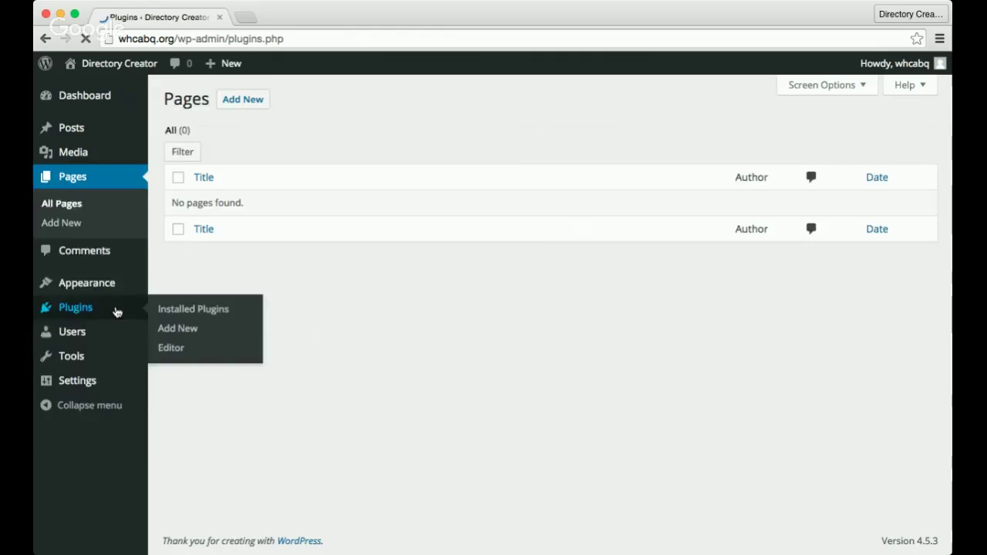
- Begin a plugin upload and choose the directory_creator.zip file from disk
click(262, 99)
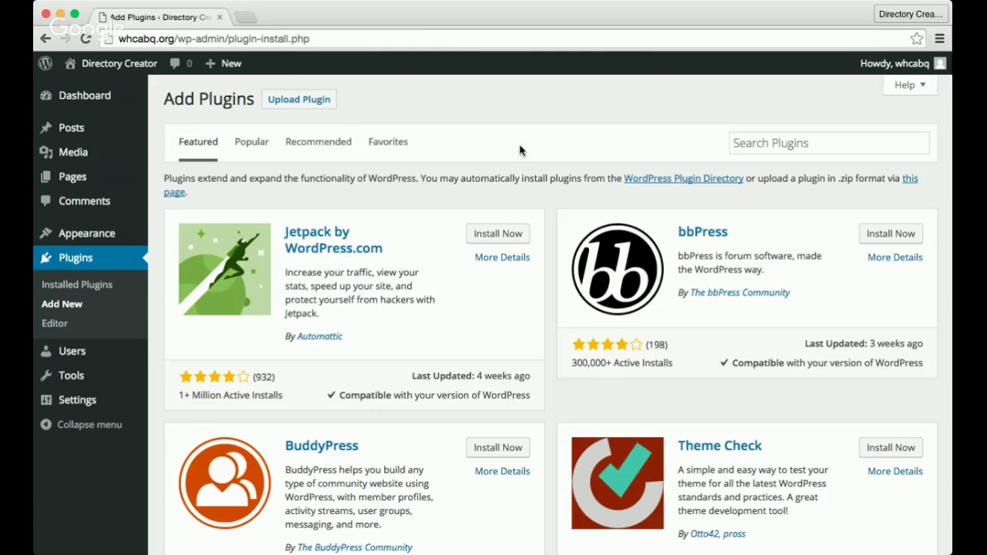
click(294, 102)
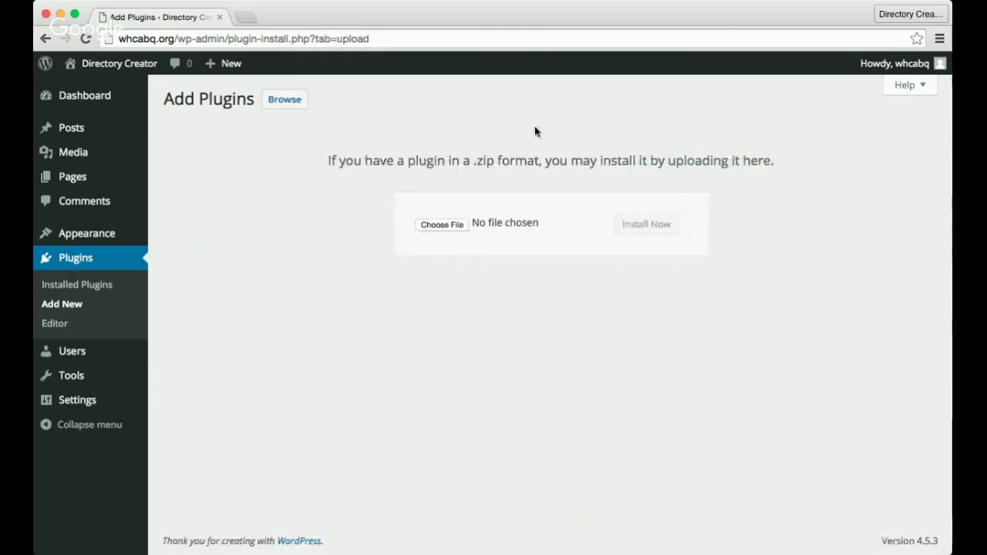
click(457, 225)
- Install and activate Directory Creator, briefly viewing its plugin website in a new tab
click(645, 225)
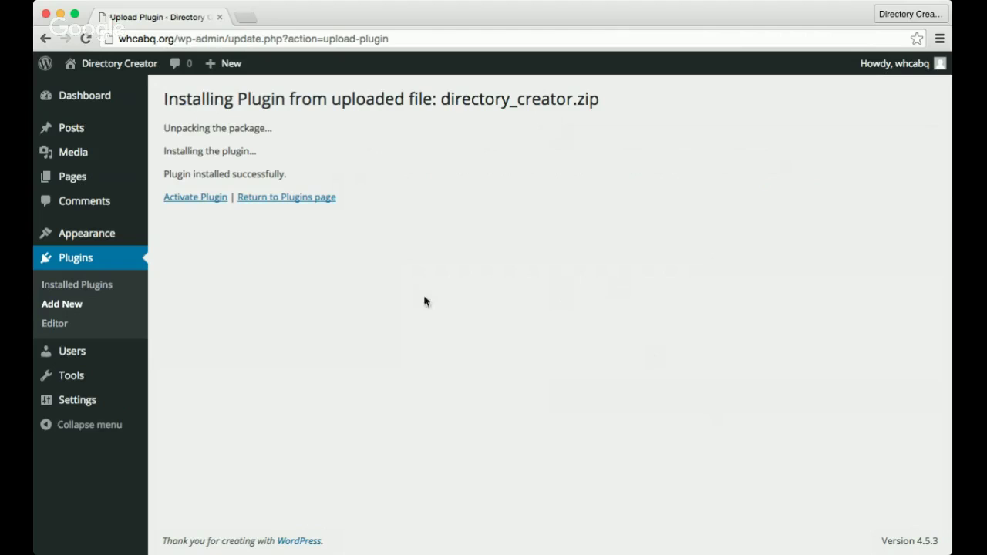
click(198, 197)
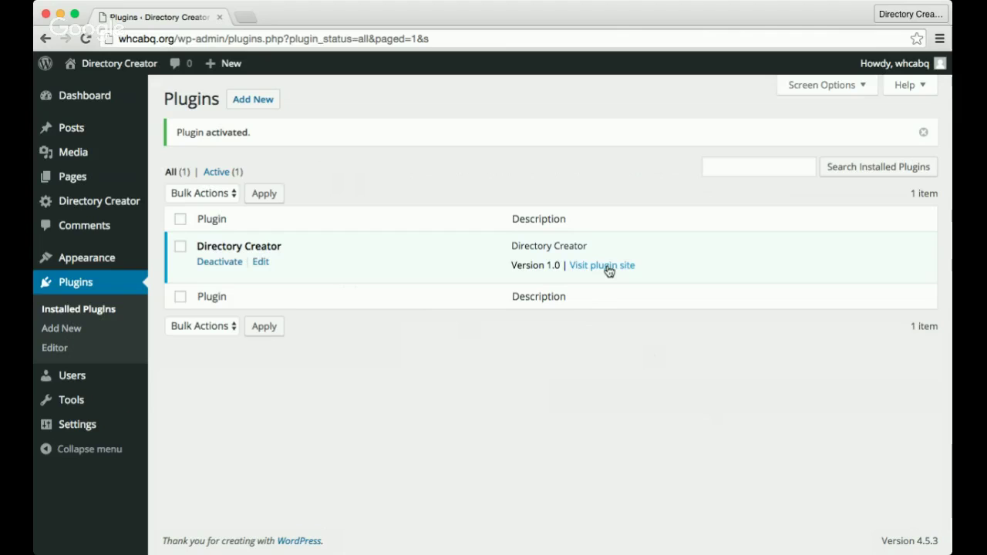
right_click(608, 269)
drag(602, 265, 286, 22)
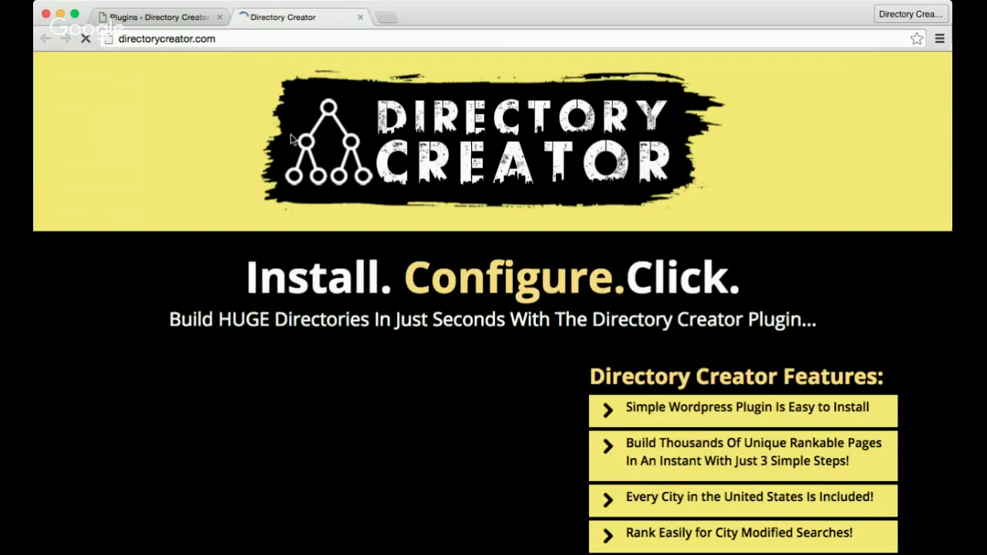
click(360, 17)
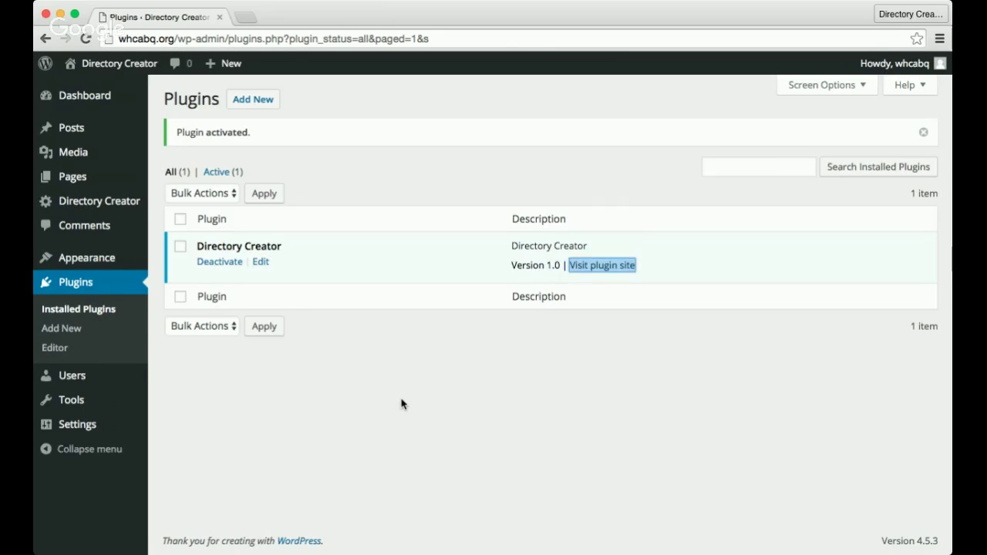
click(400, 400)
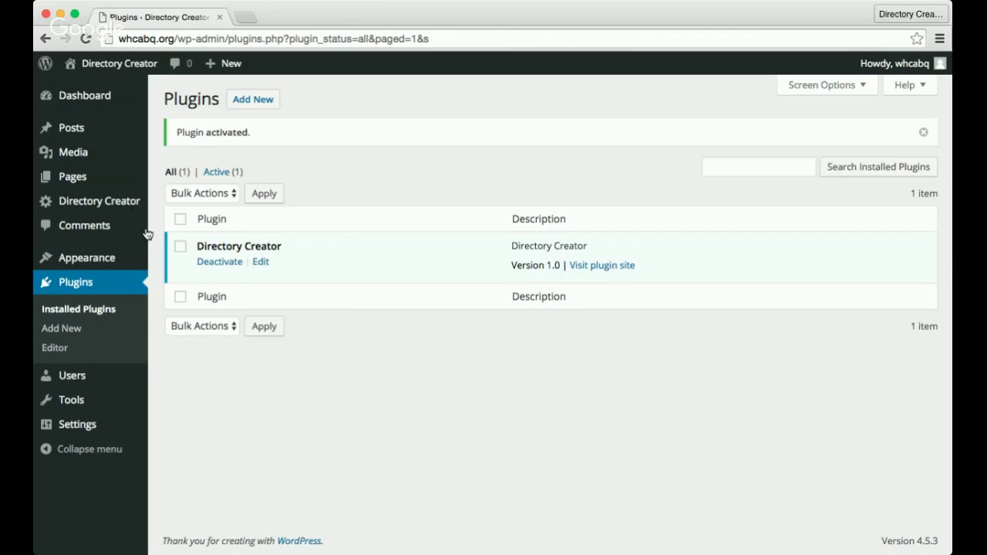
- Open Directory Creator from the admin sidebar and focus its HTML content editor
click(88, 204)
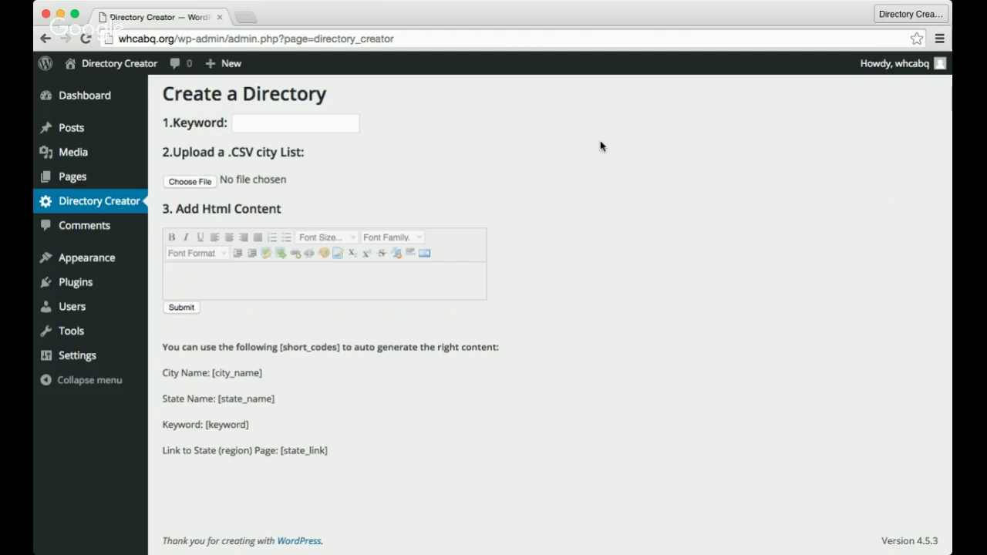
click(336, 281)
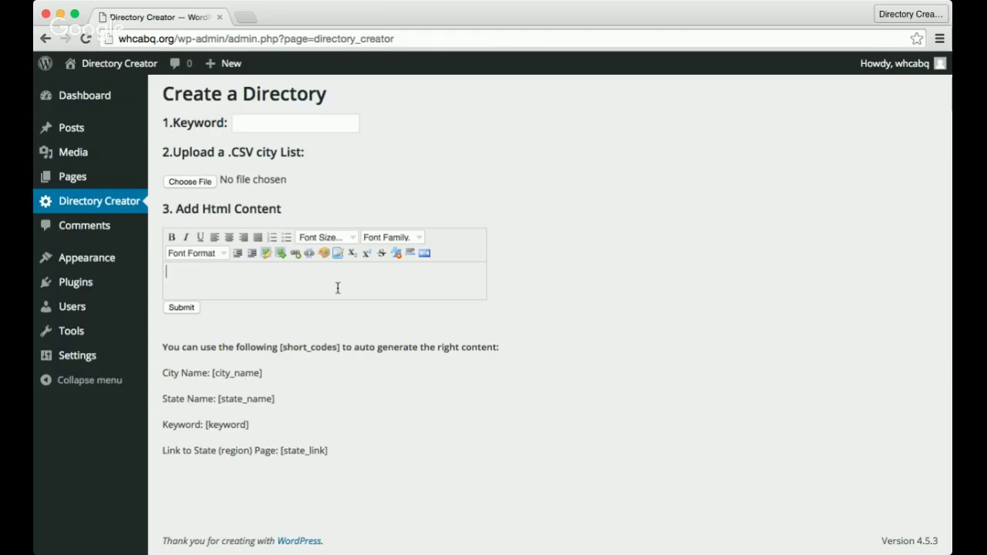
- Enter 'test' as the directory keyword and bring up the city CSV file picker
click(322, 126)
text(test)
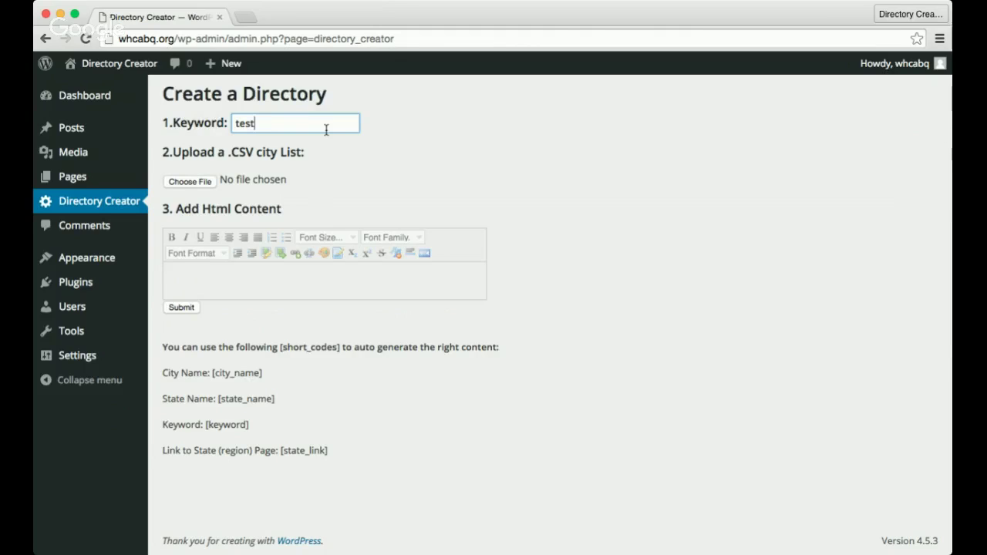
click(202, 181)
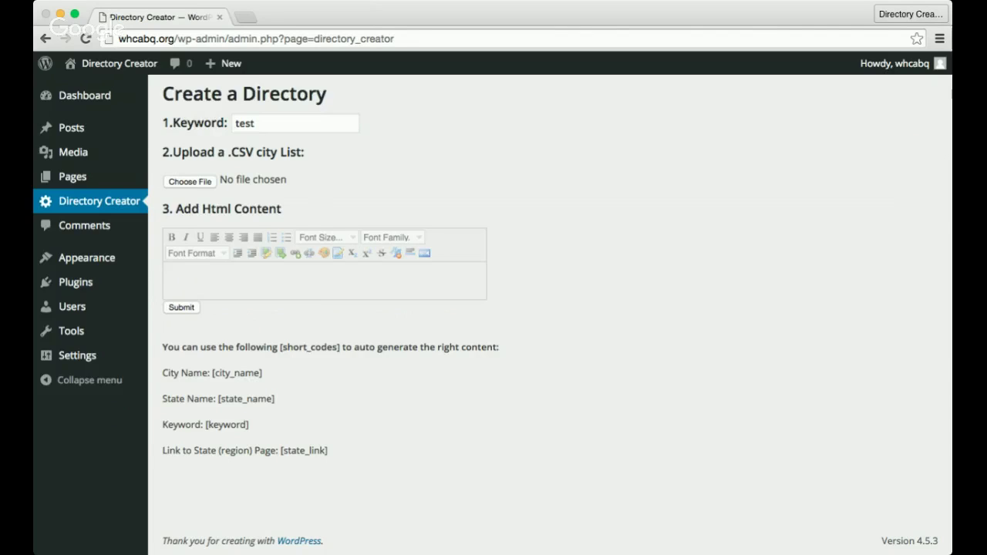
- Explore the HTML content editor's line breaks, text formats and raw HTML window, leaving it empty
click(353, 270)
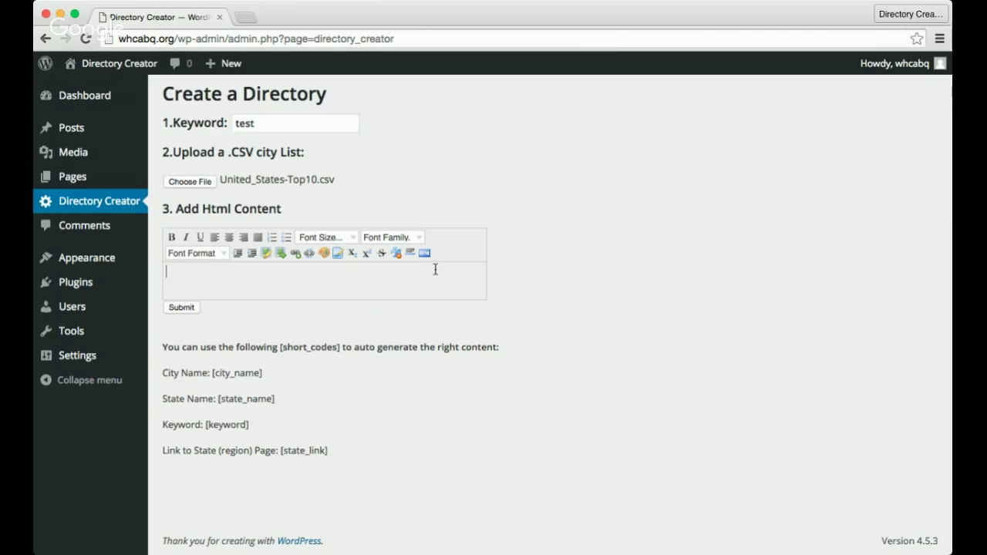
key(Return)
key(Return)
key(Return)
key(Return)
key(Return)
key(Return)
key(Return)
key(Return)
key(Return)
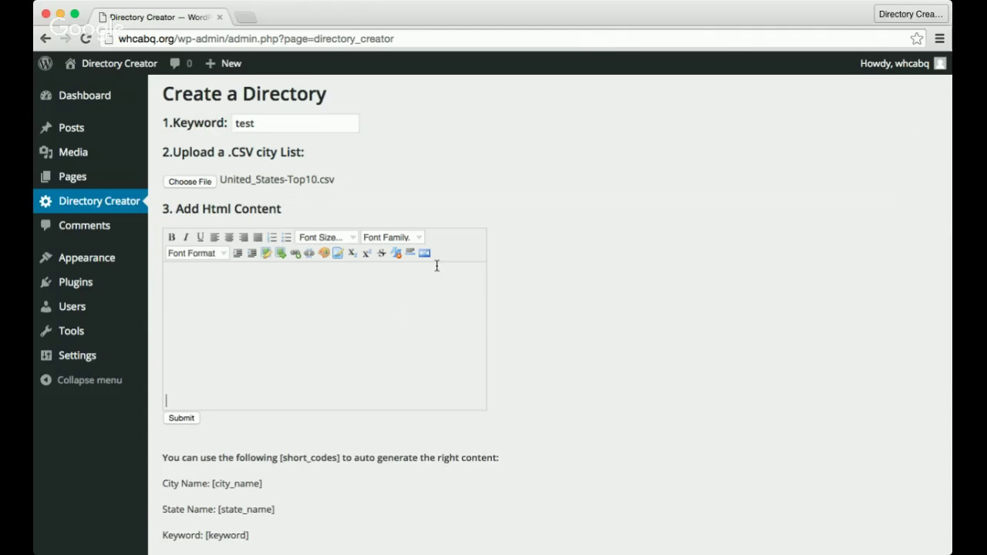
key(BackSpace)
key(BackSpace)
key(BackSpace)
key(BackSpace)
key(BackSpace)
key(BackSpace)
key(BackSpace)
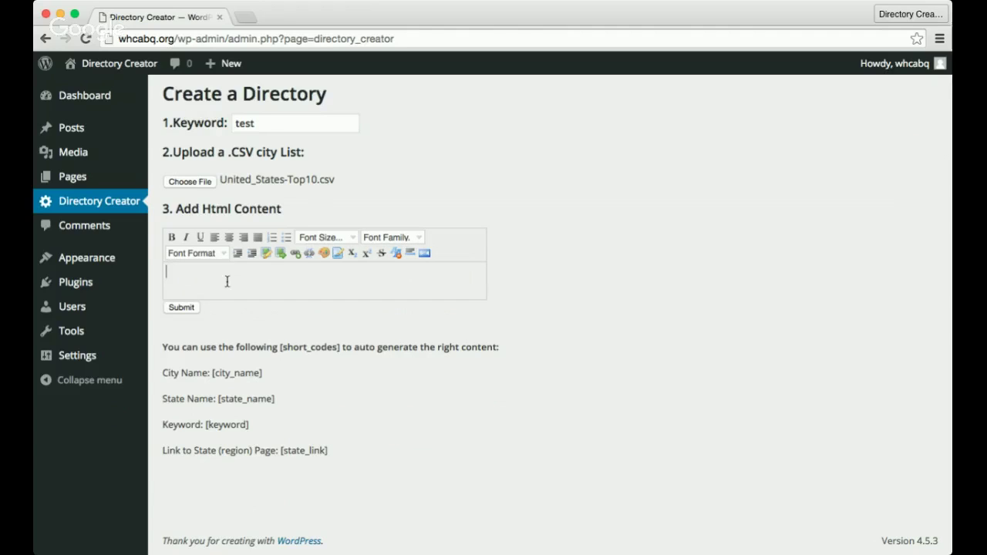
click(204, 255)
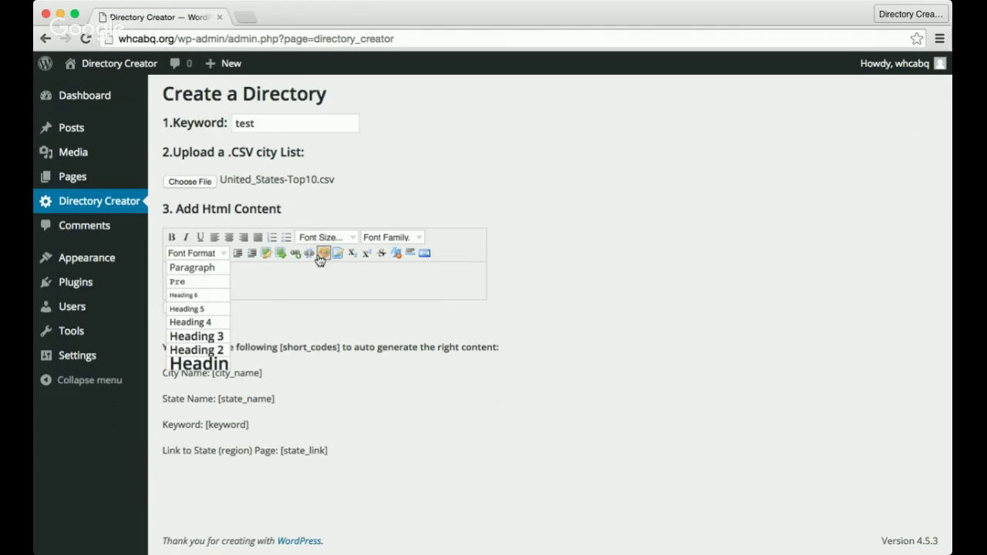
click(316, 282)
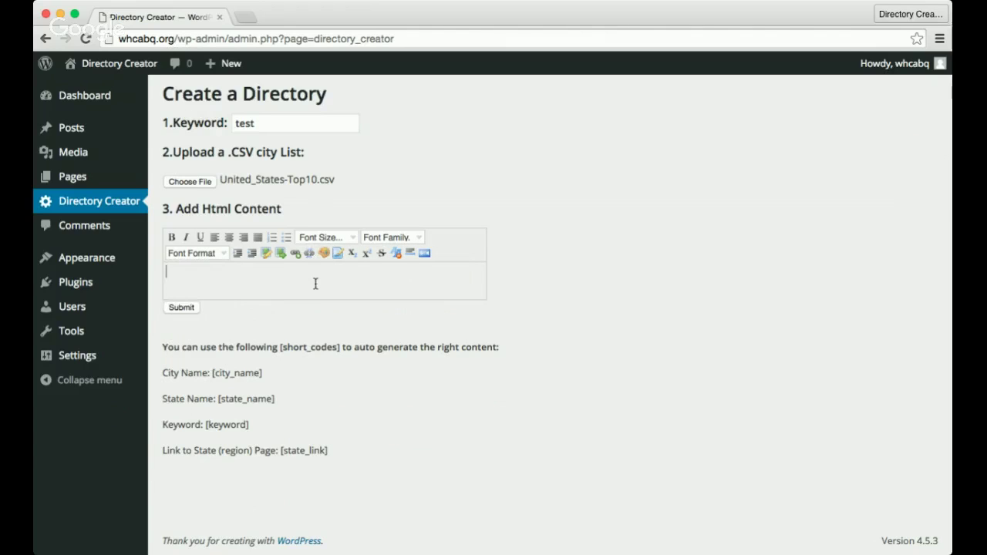
click(423, 254)
click(382, 343)
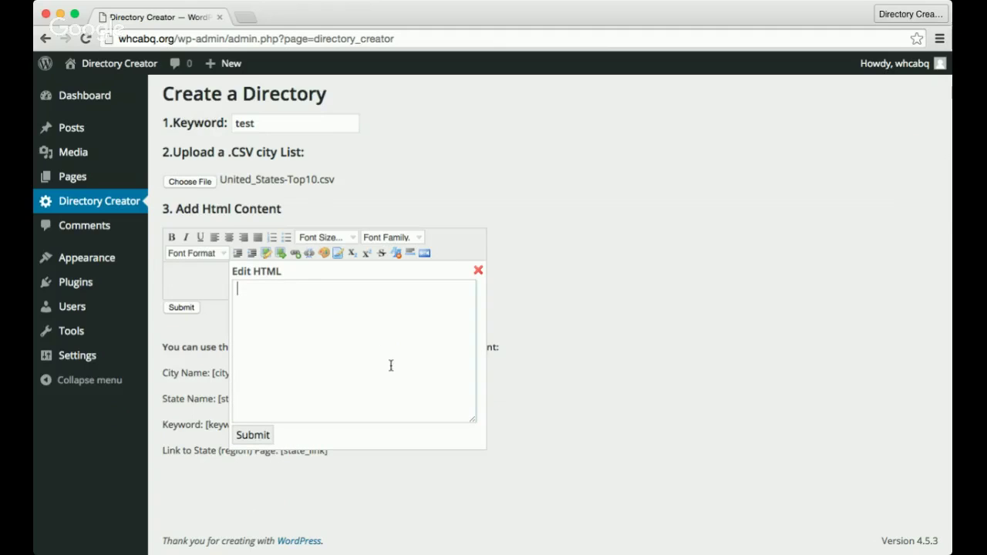
click(478, 270)
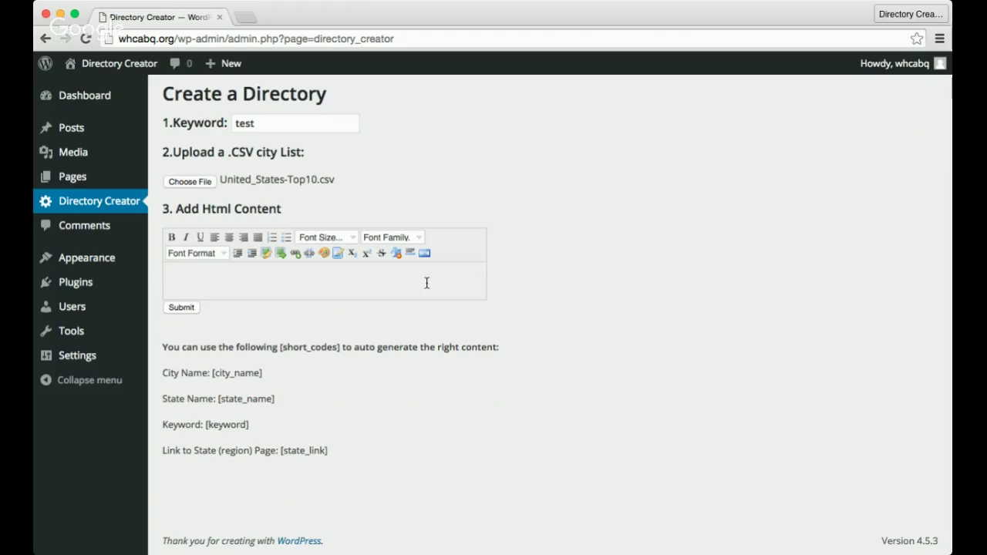
- Type filler text 'laksjdflkjasdf' and a line of asdf filler into the content
text(laksjdflkjasdf)
key(Return)
text(asd)
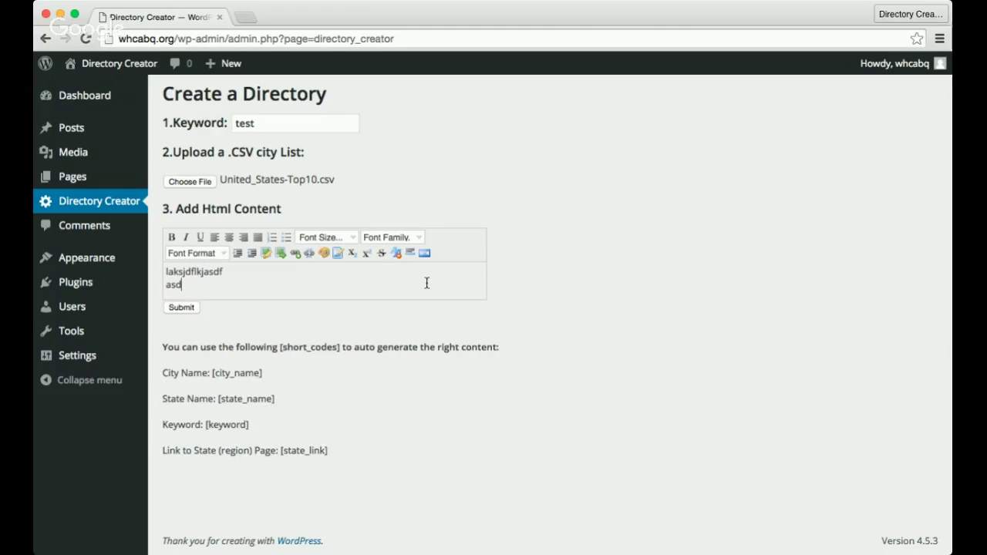
text(f asd f asdf sa df asdf s d asdf)
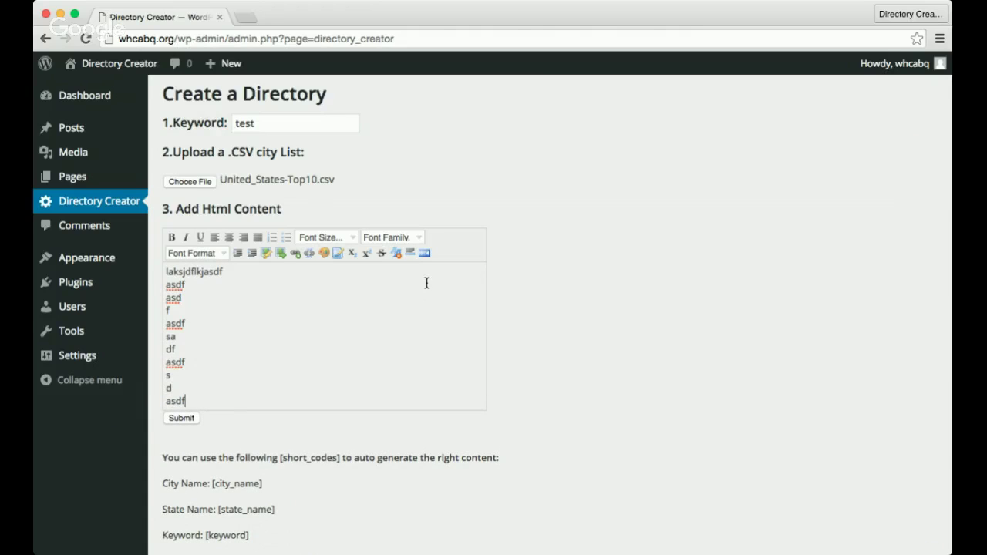
scroll(410, 247, down, 2)
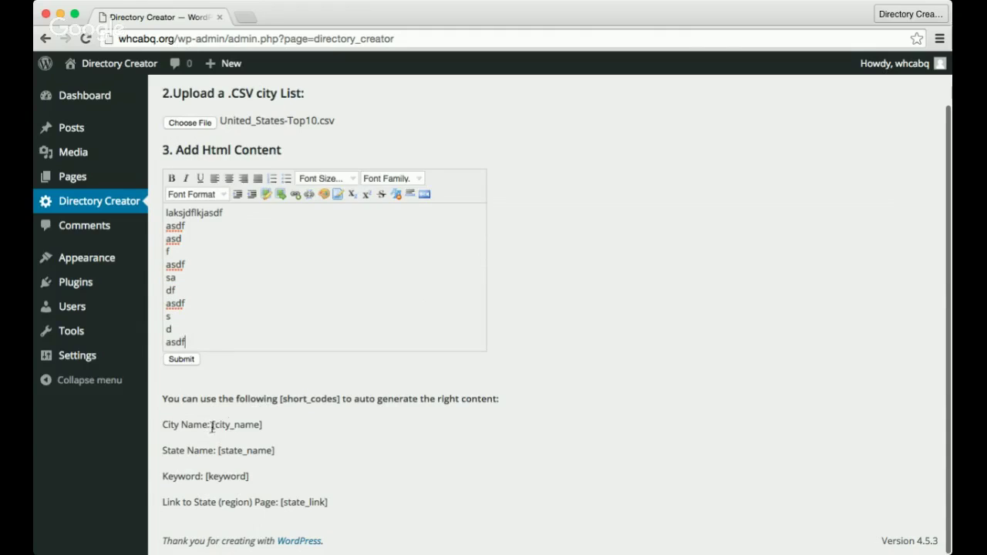
- Paste the [city_name] shortcode at the start and make that first line Heading 1
drag(210, 425, 264, 425)
key(super+c)
click(165, 220)
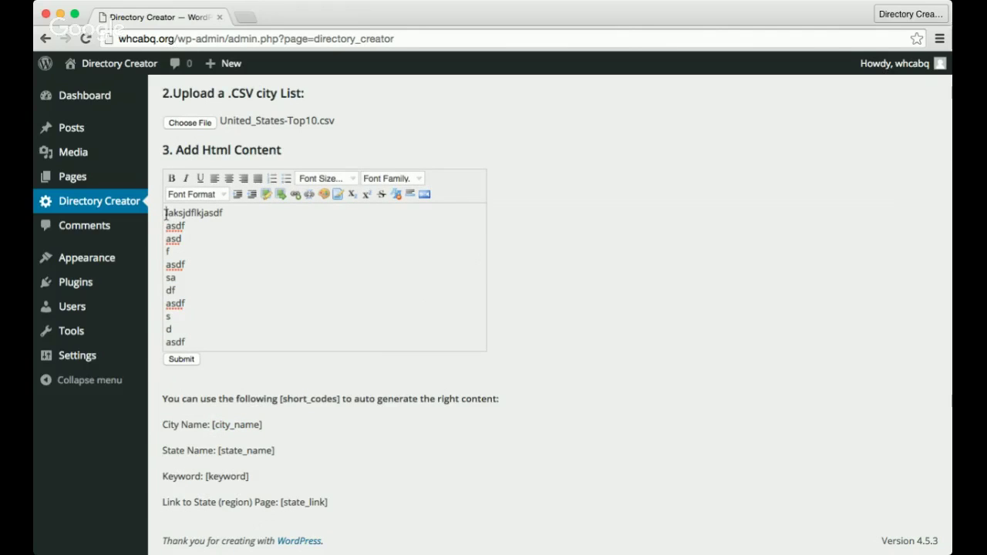
key(super+v)
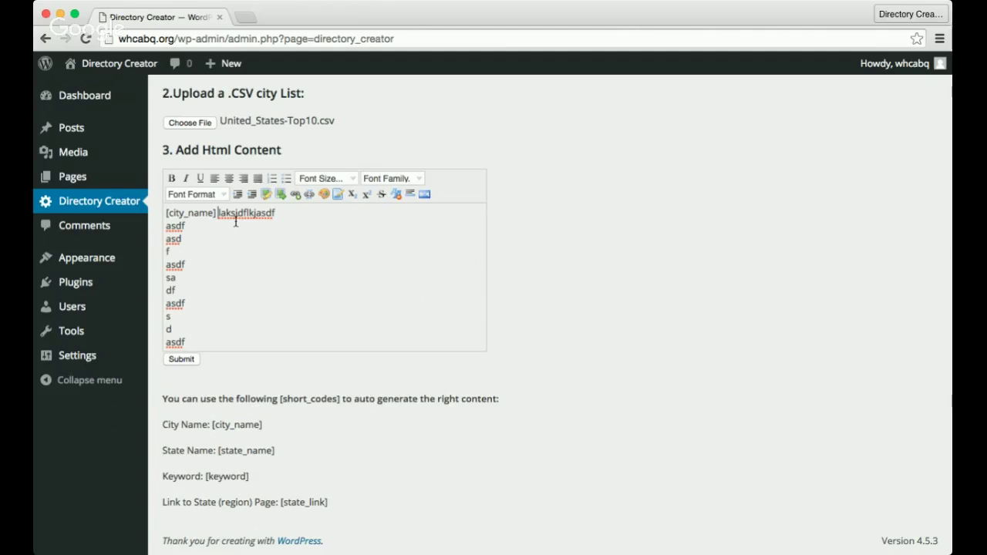
drag(290, 214, 157, 214)
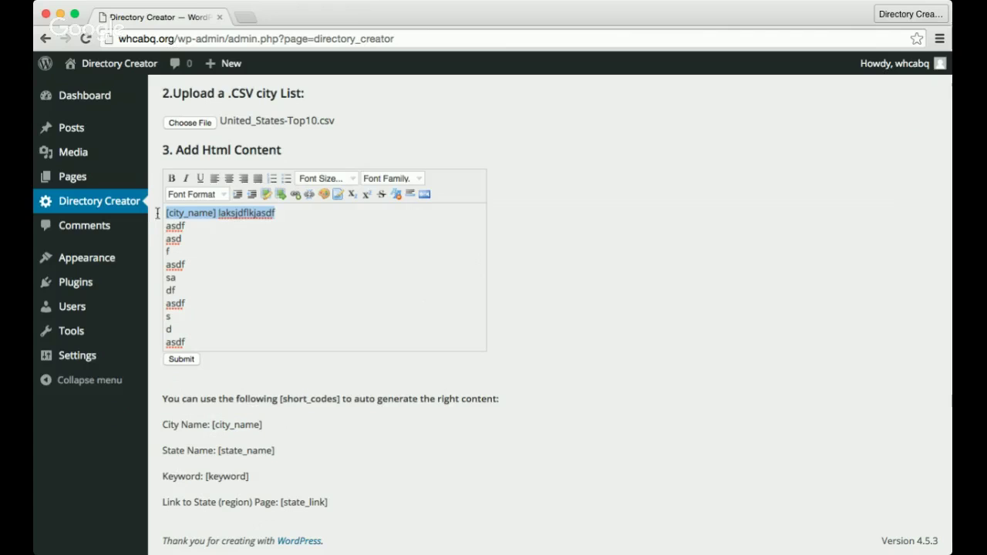
click(222, 195)
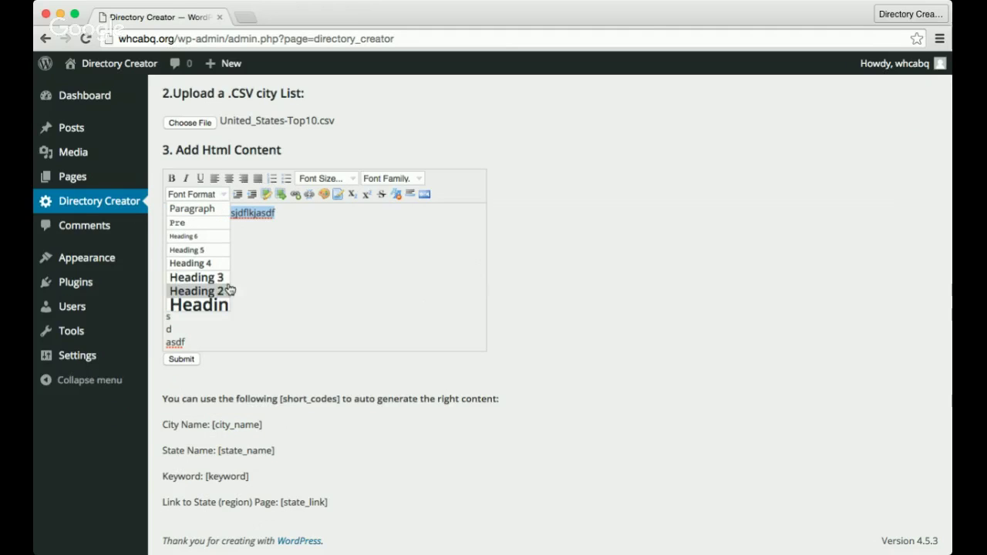
click(217, 306)
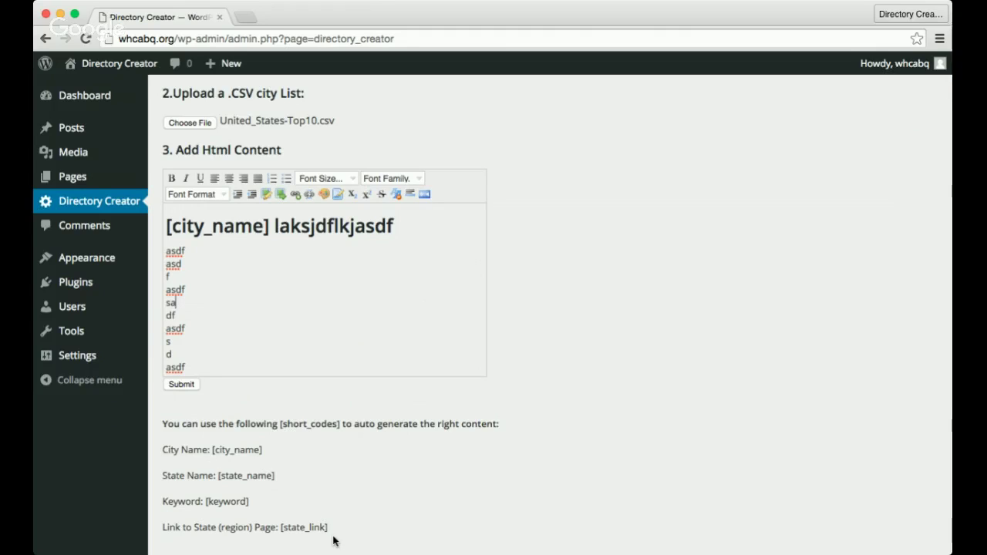
- Add a new final line beginning 'Back to other'
drag(328, 529, 281, 531)
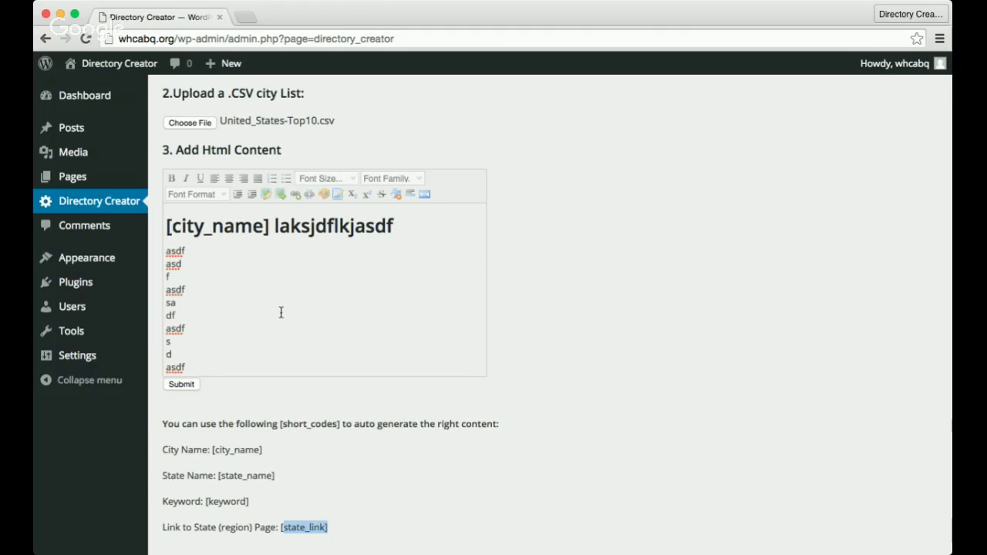
click(275, 351)
key(Return)
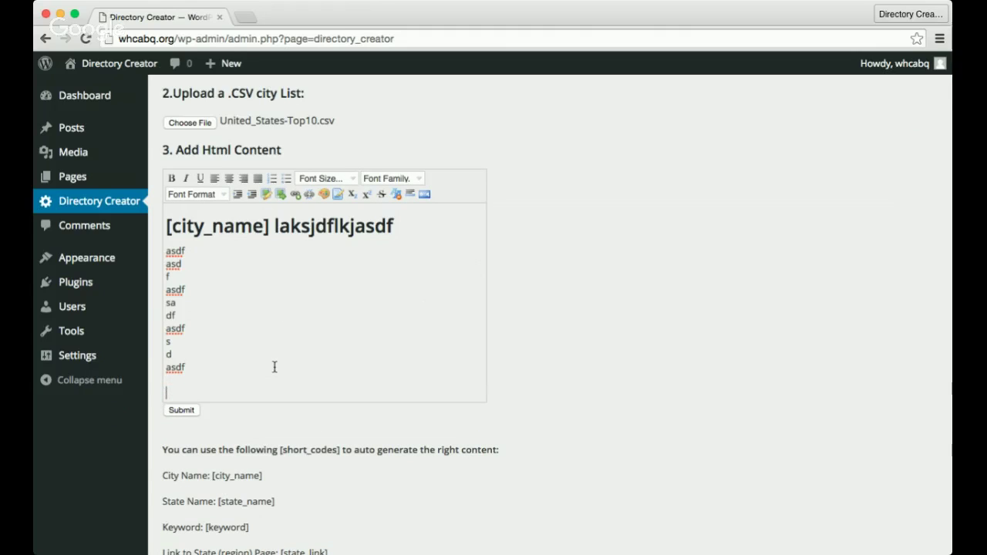
text(Back to toh)
text(me)
key(BackSpace)
key(BackSpace)
key(BackSpace)
key(BackSpace)
key(BackSpace)
text(othe)
text(r)
- Complete the line with '[keyword] in [state_name]' and select the whole line
drag(205, 527, 266, 528)
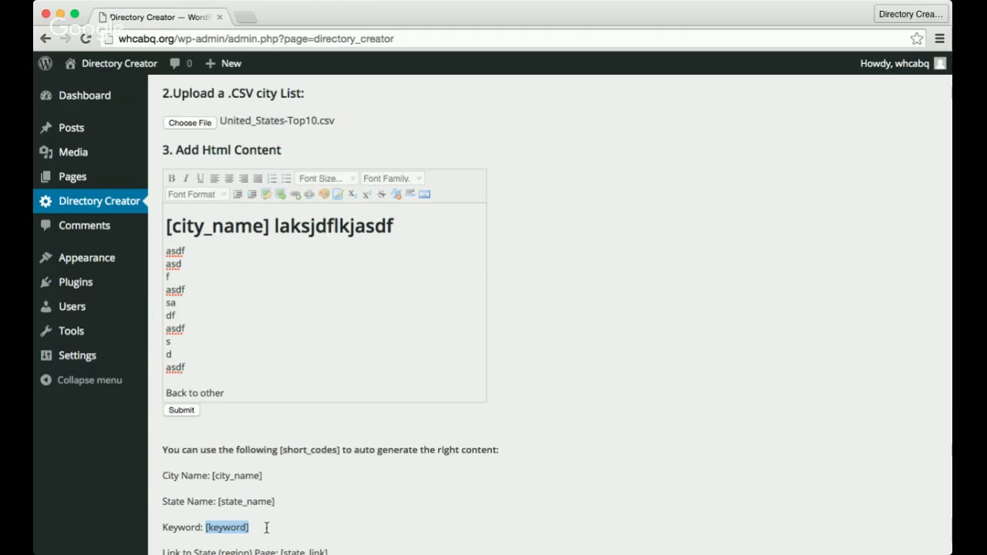
click(300, 395)
text([keyword])
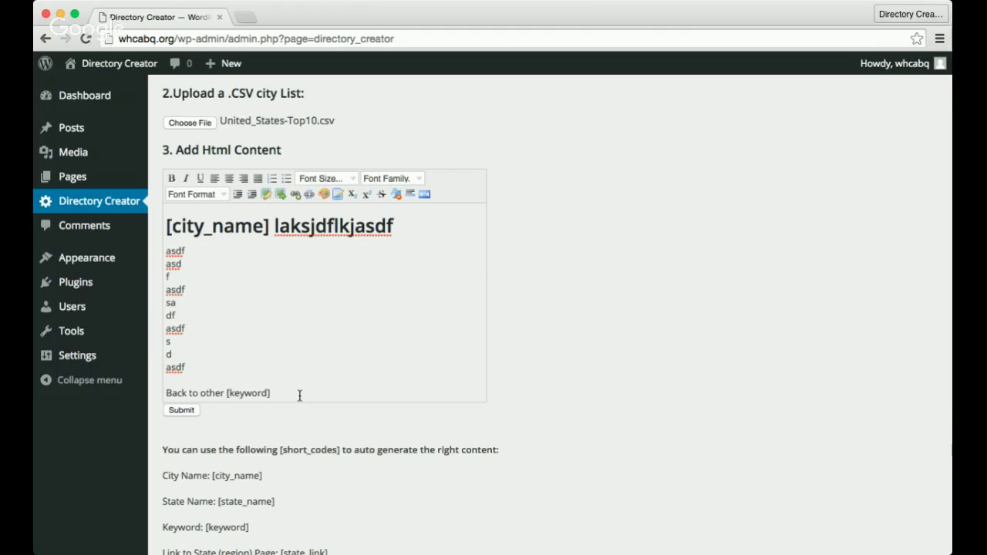
text( in)
drag(218, 501, 289, 505)
key(super+c)
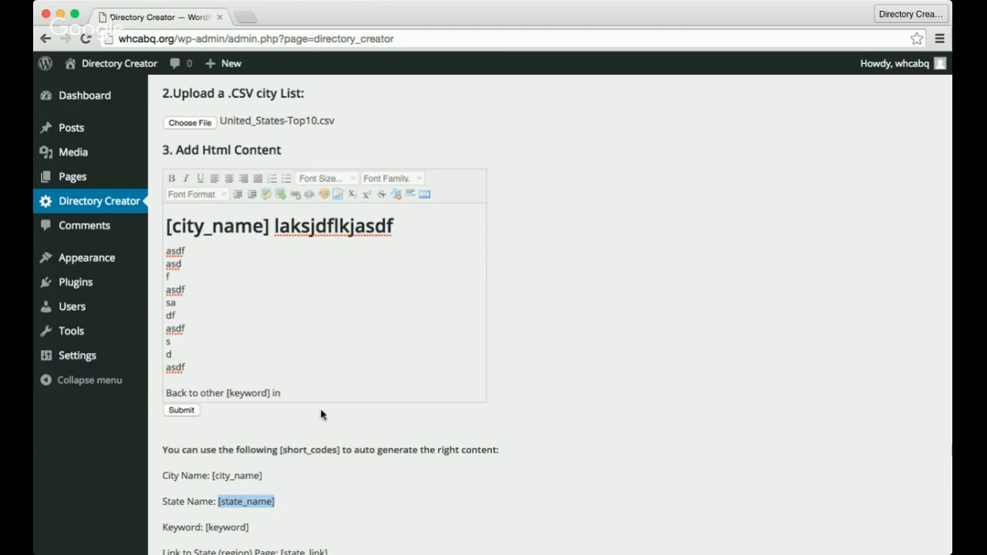
click(339, 395)
key(super+v)
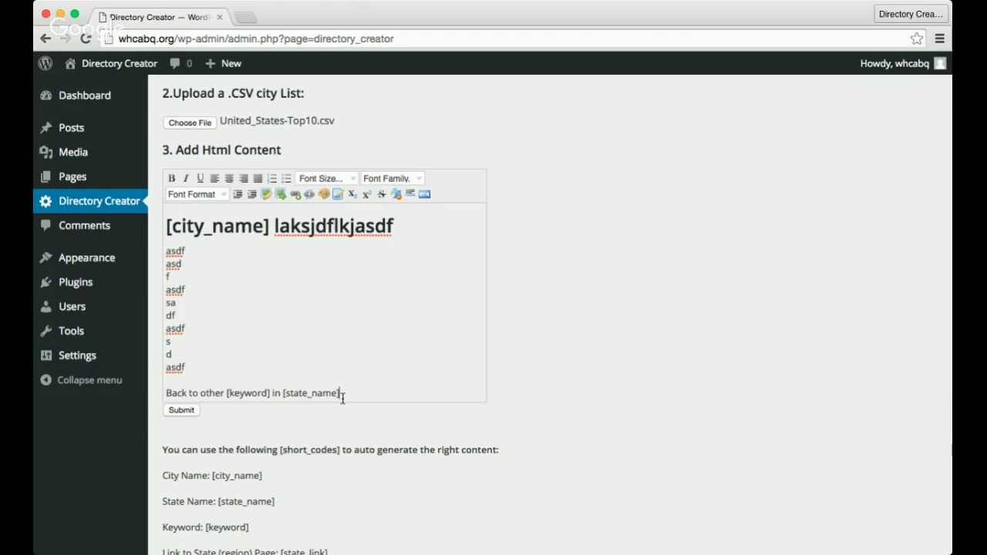
drag(343, 391, 158, 395)
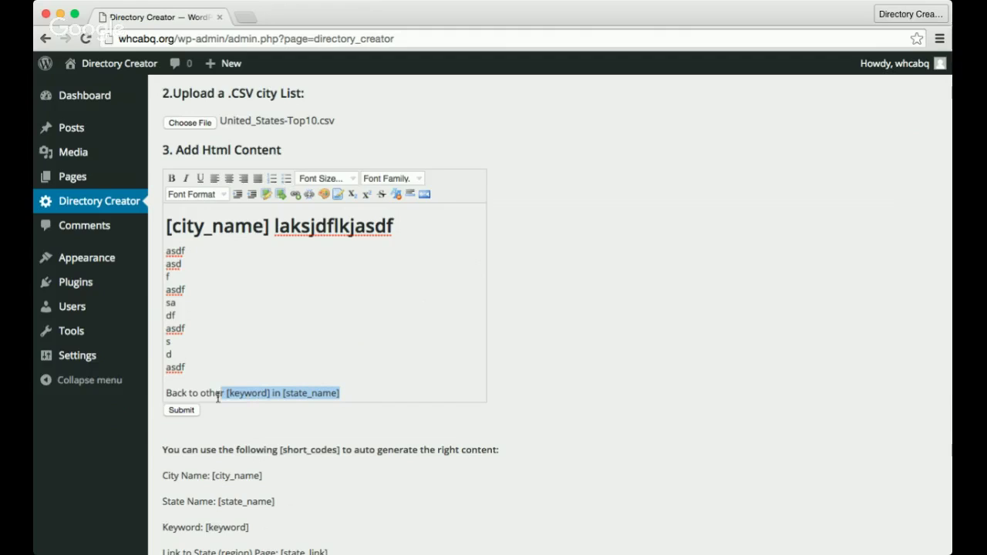
- Link the 'Back to other [keyword] in [state_name]' line to the [state_link] address
click(296, 194)
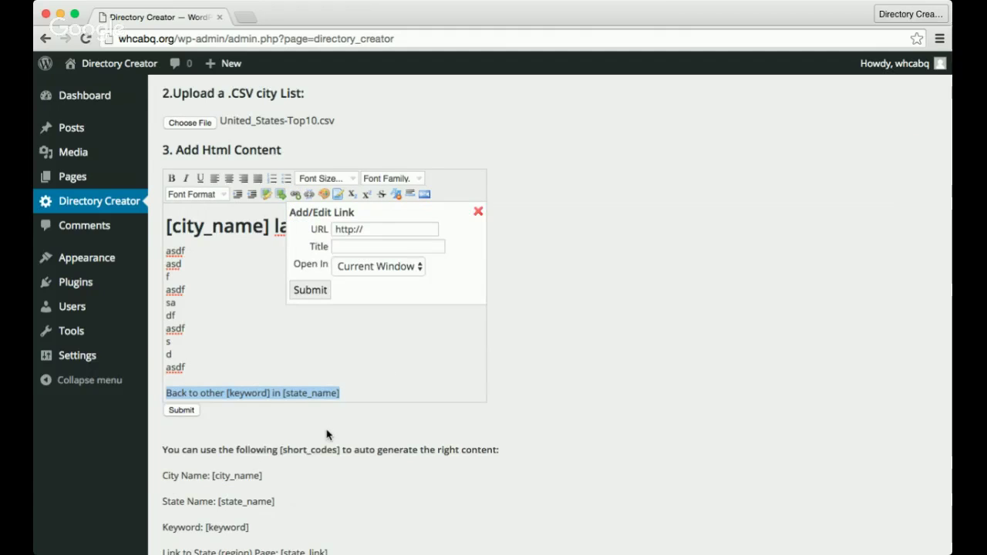
scroll(370, 432, down, 2)
drag(328, 503, 282, 504)
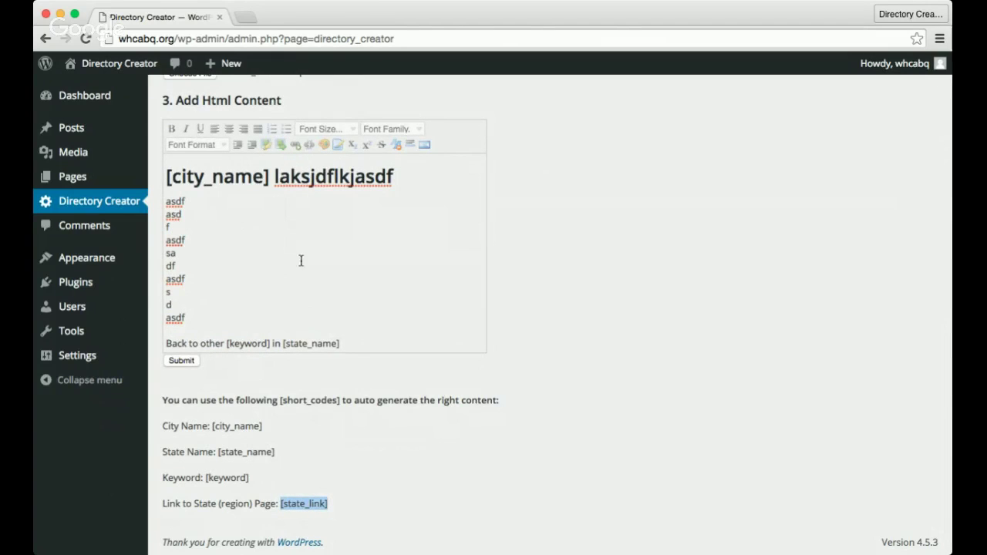
click(298, 332)
drag(343, 343, 106, 348)
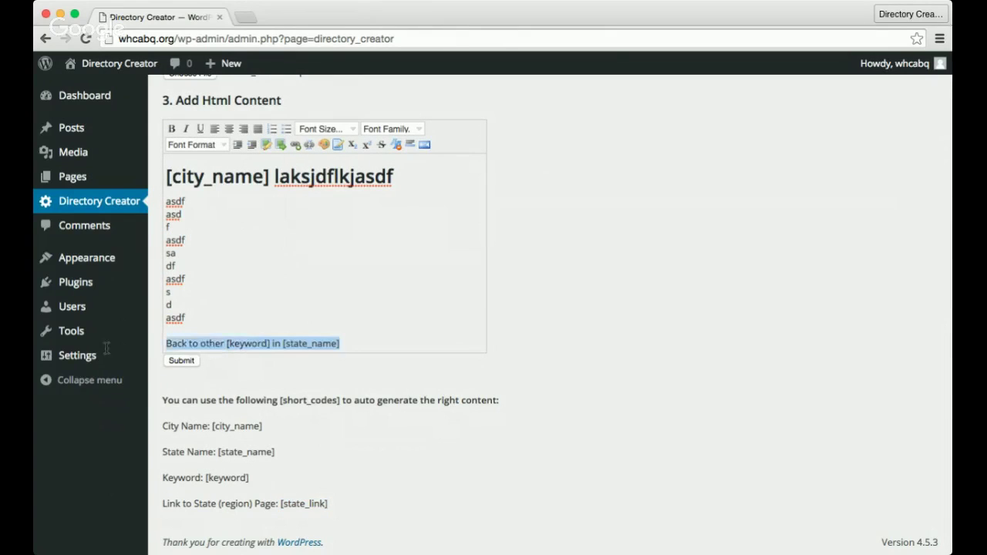
click(296, 144)
click(377, 180)
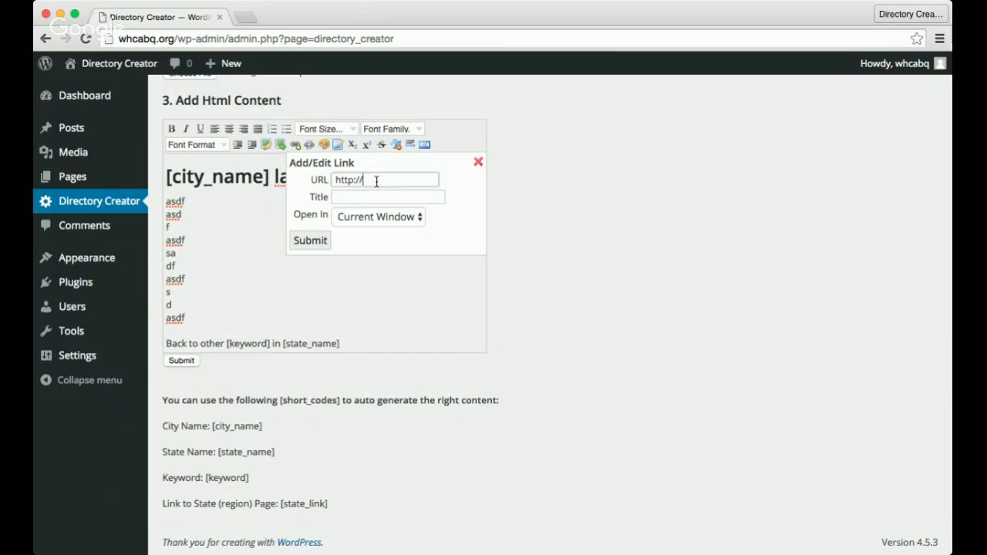
key(ctrl+a)
key(ctrl+v)
click(315, 240)
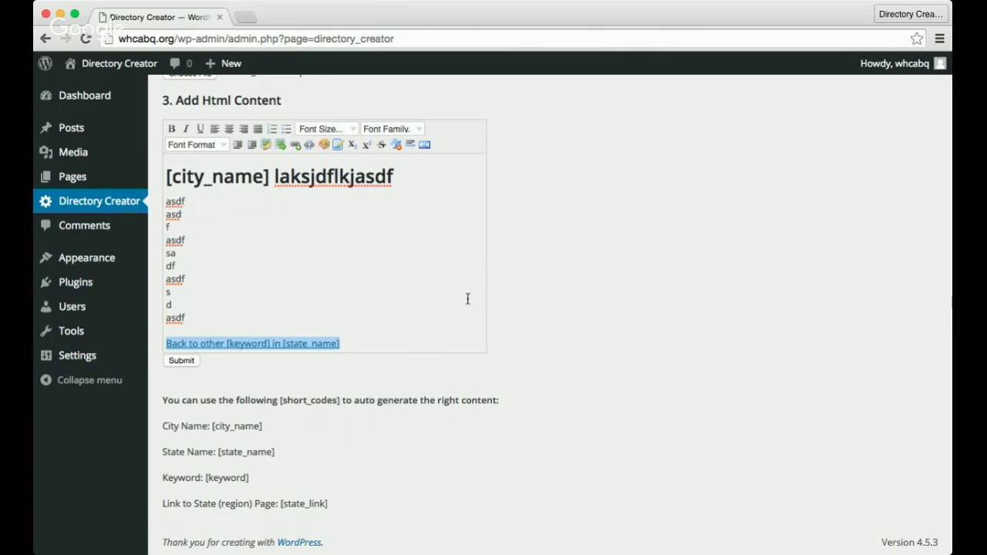
click(399, 308)
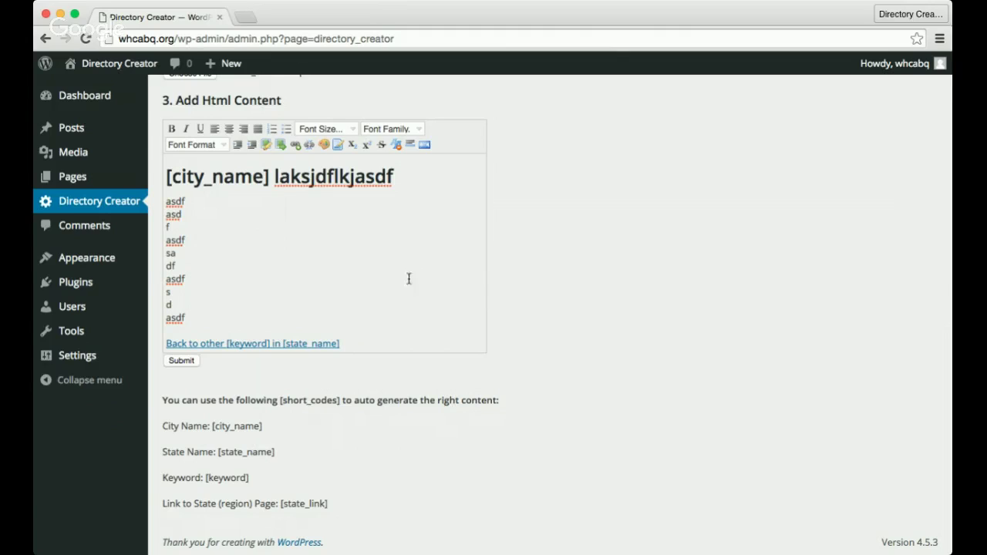
- Submit the form to create the directory and dismiss the success message
click(182, 361)
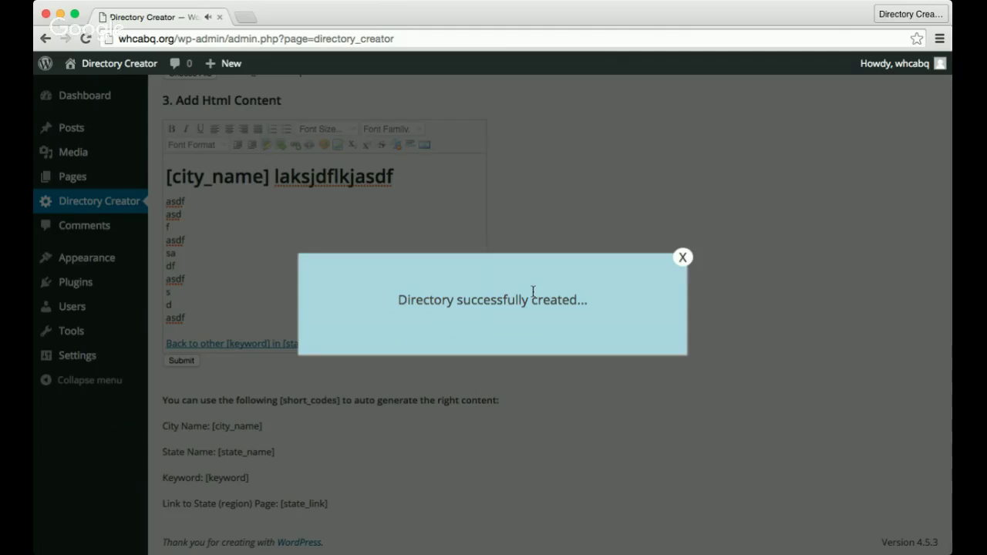
click(682, 258)
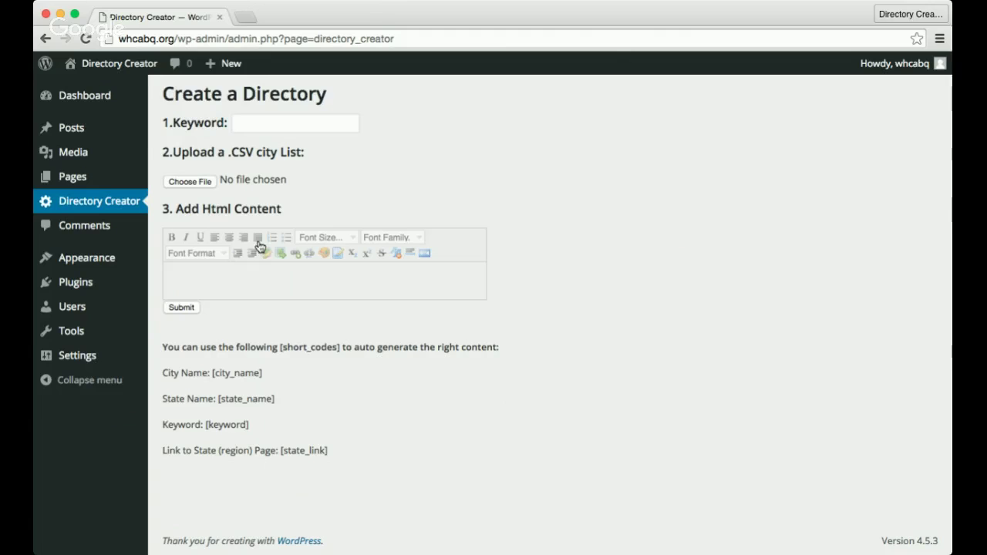
- Open All Pages and scroll through the 563 generated state and city pages
click(176, 179)
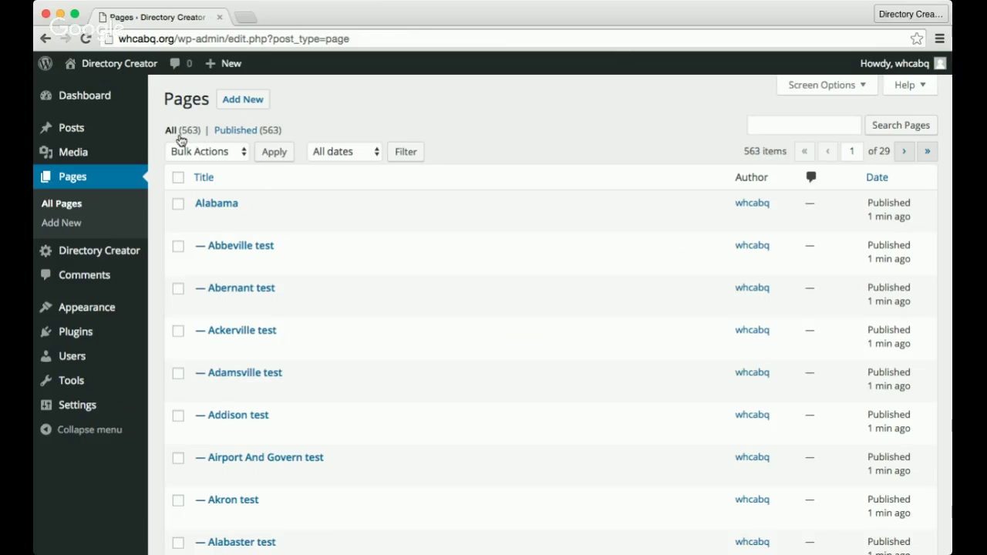
scroll(442, 265, down, 1)
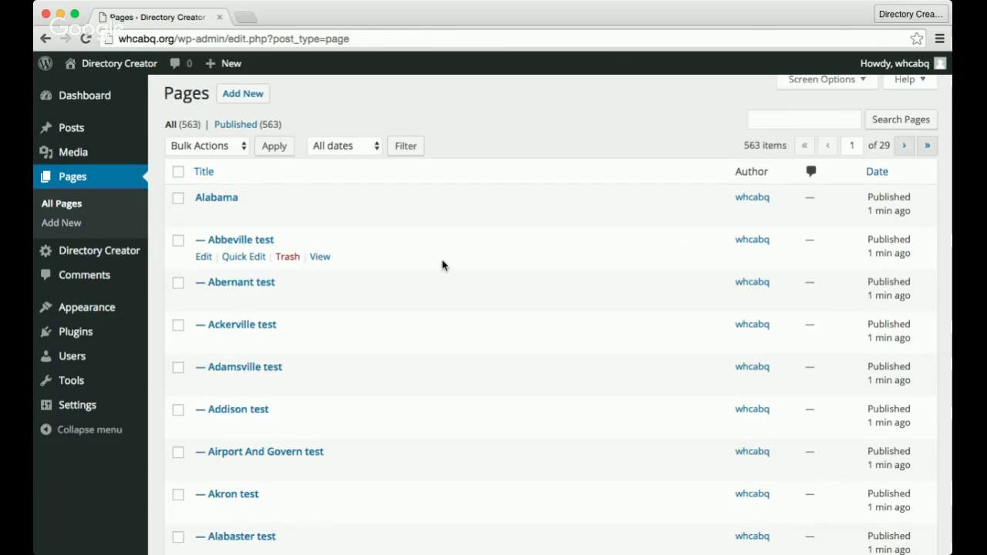
scroll(442, 265, down, 10)
scroll(442, 265, up, 10)
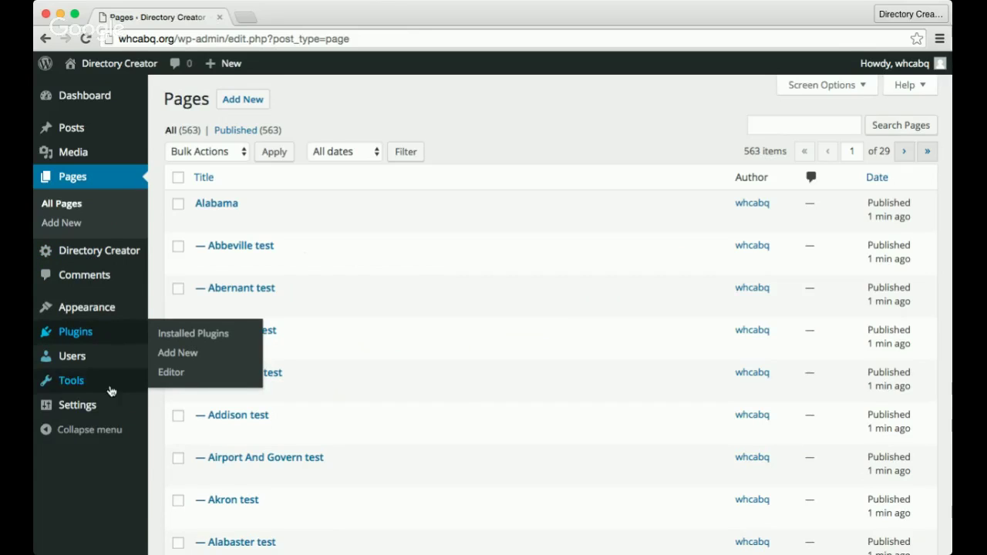
mouse_move(77, 405)
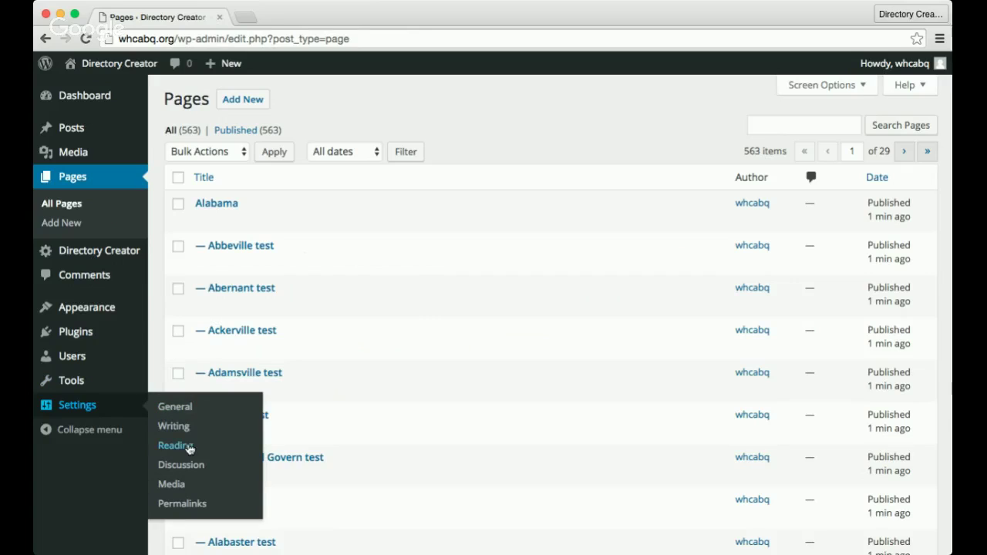
- Set Reading settings to a static front page using Home, and save
click(189, 451)
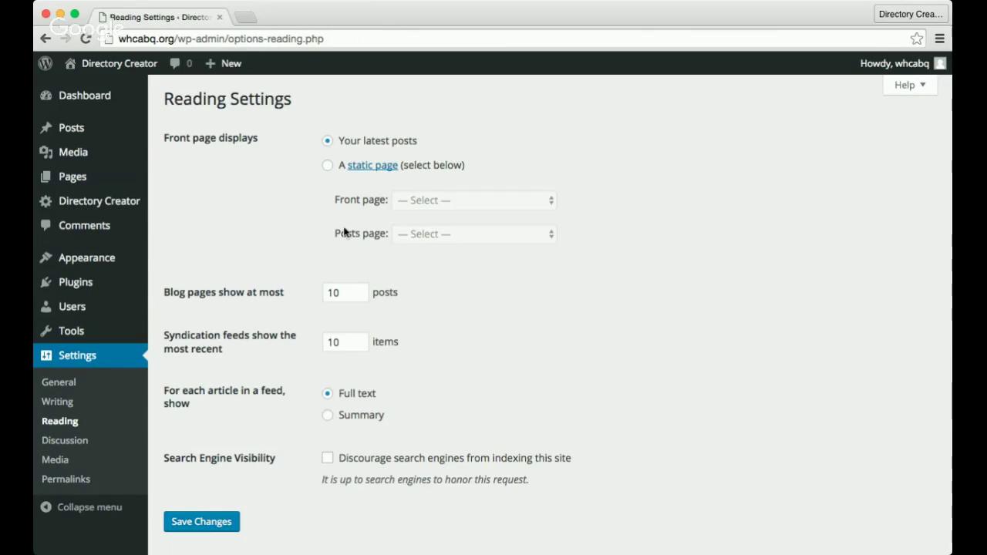
click(328, 166)
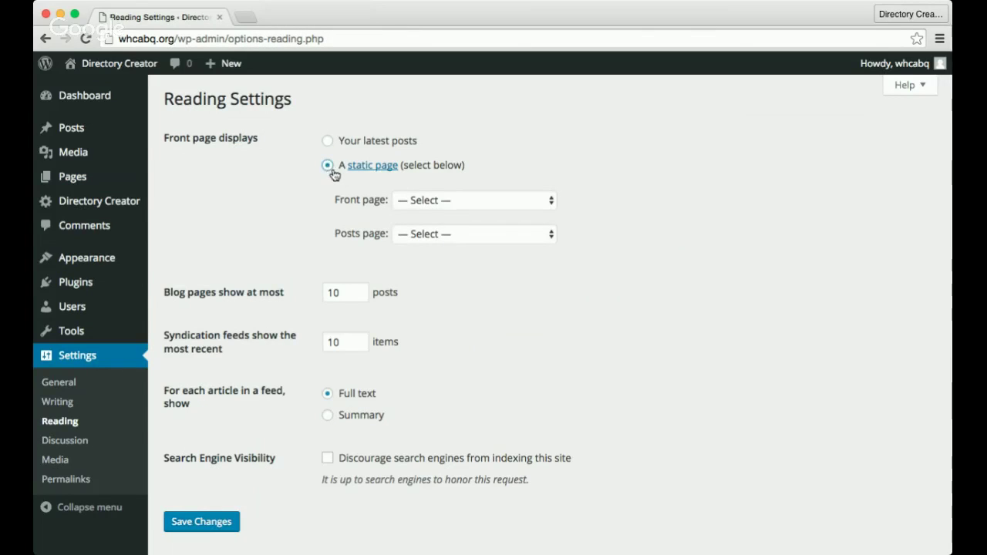
click(437, 201)
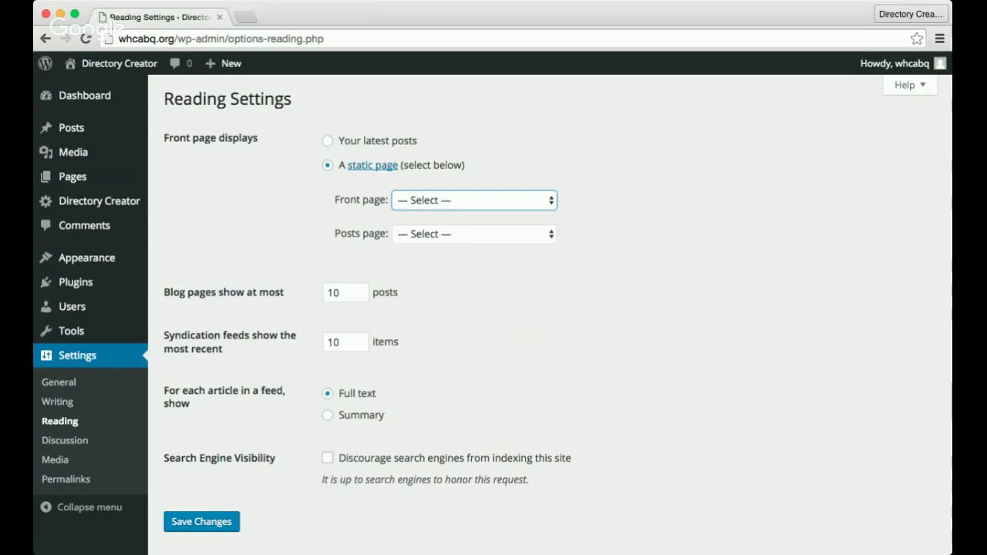
click(443, 200)
click(210, 525)
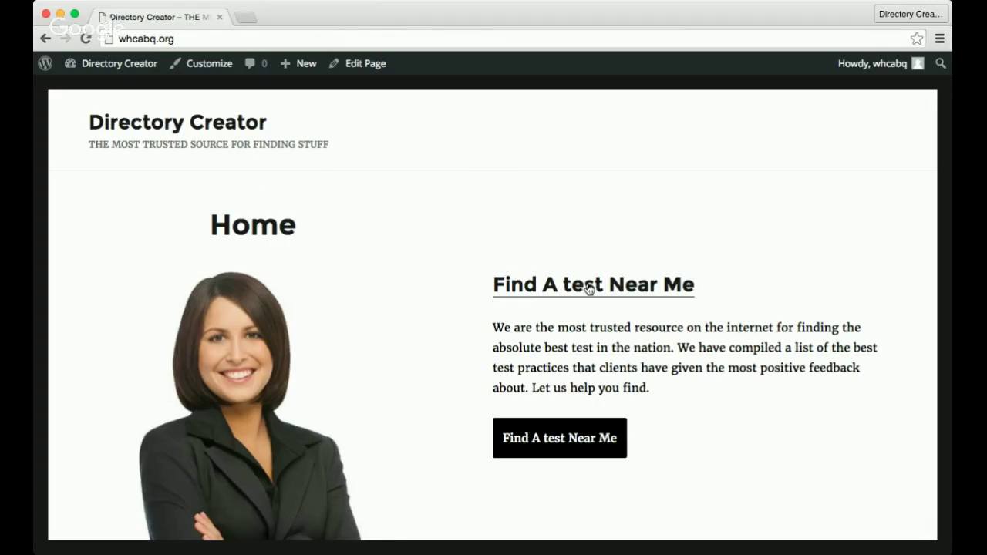
- Scroll the live Home page's Find A test Near Me section, then revisit the front page
scroll(355, 224, down, 3)
scroll(354, 223, down, 2)
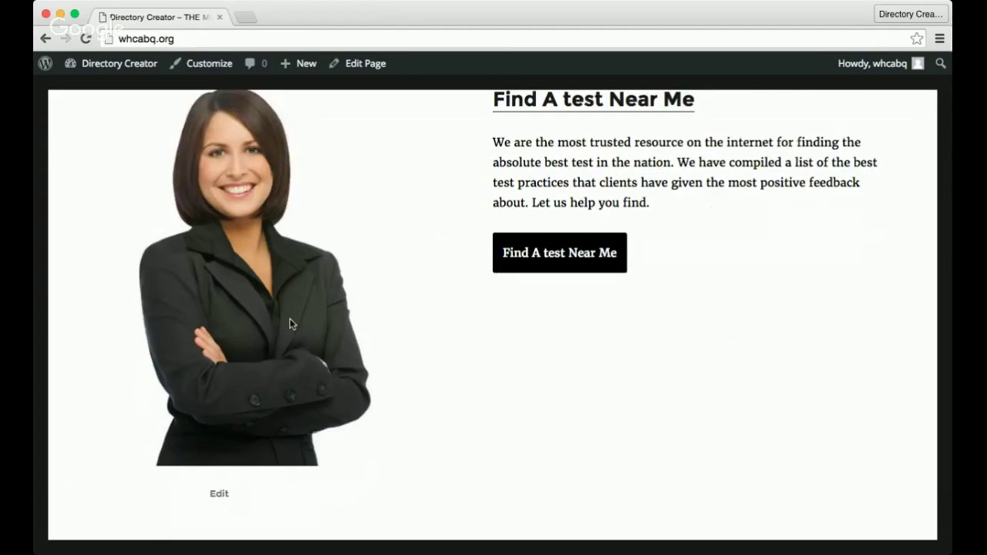
scroll(288, 324, down, 1)
scroll(289, 324, up, 2)
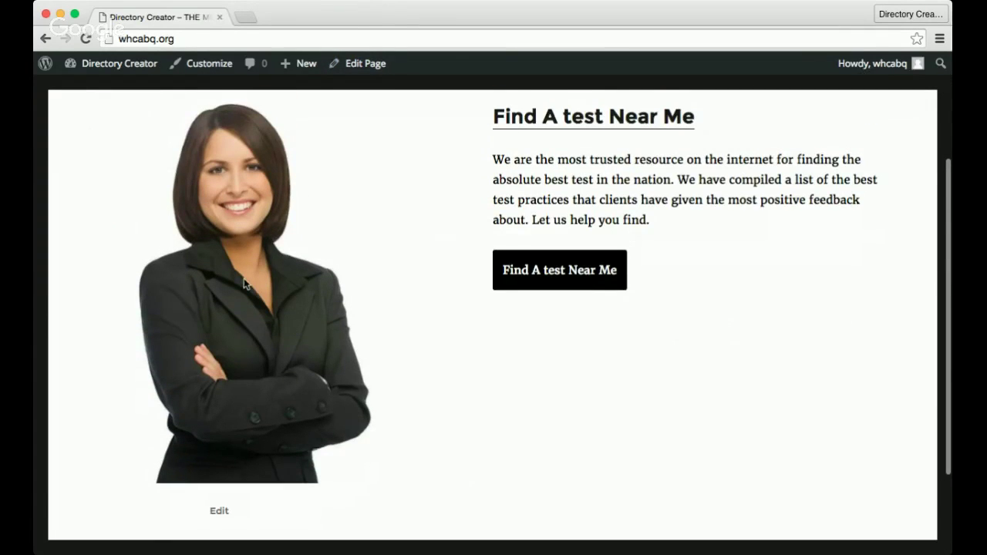
scroll(353, 292, up, 3)
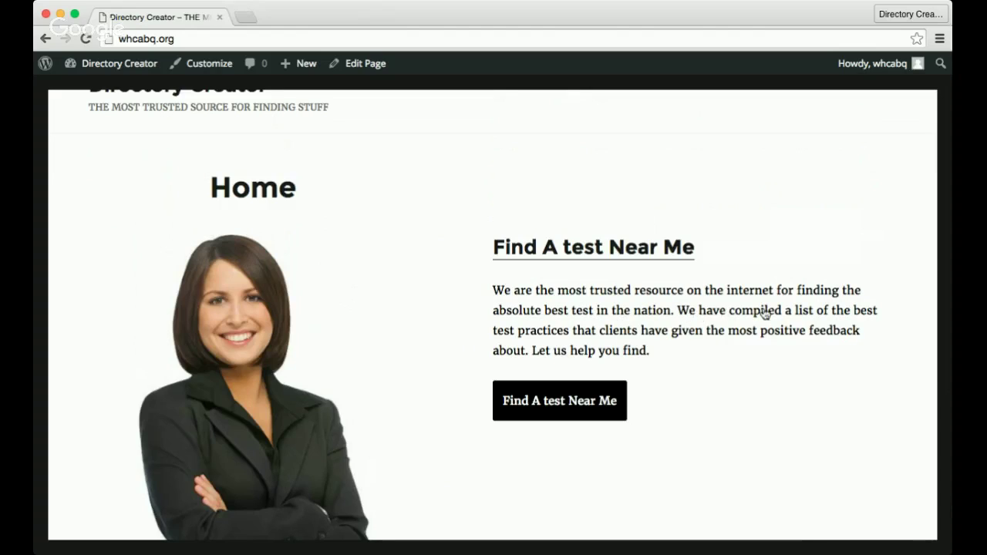
key(alt+Left)
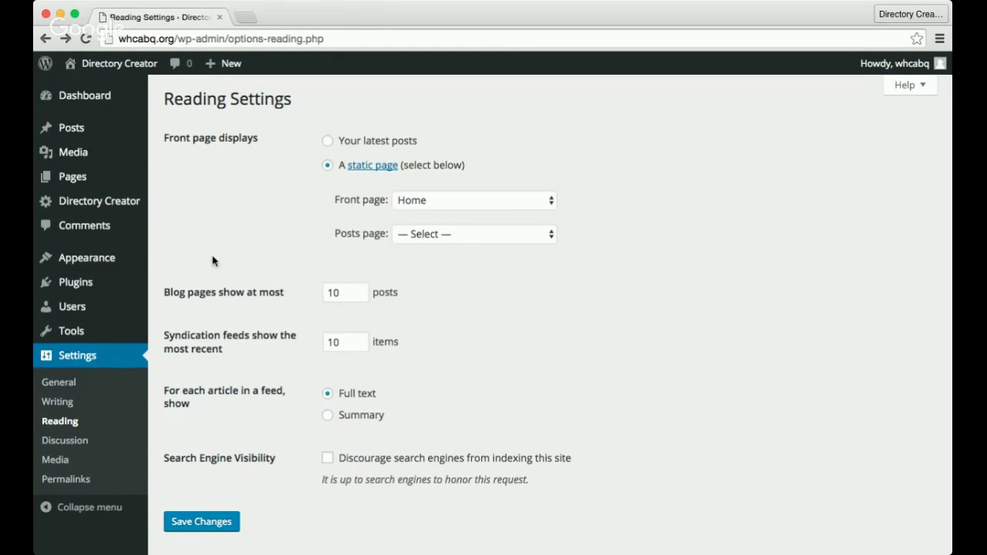
click(77, 89)
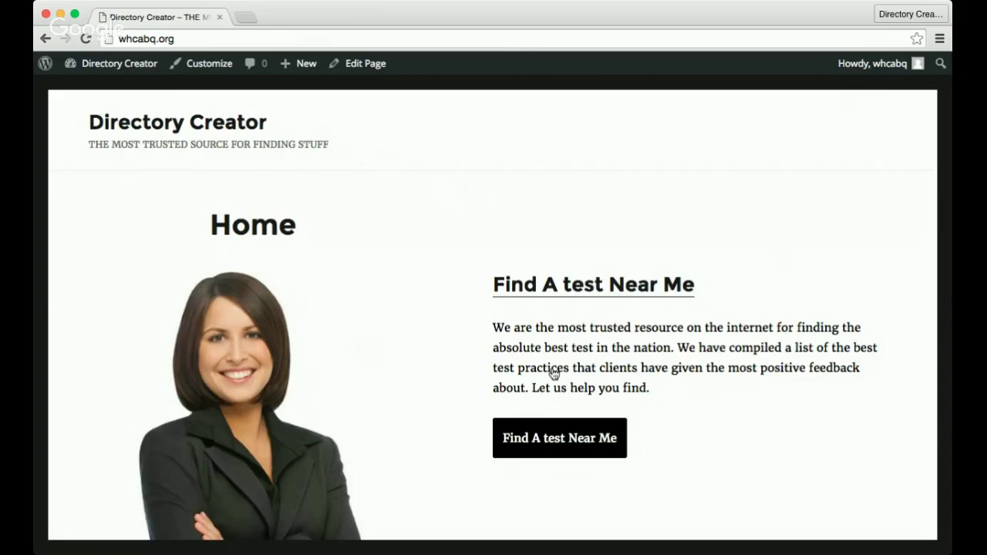
click(561, 439)
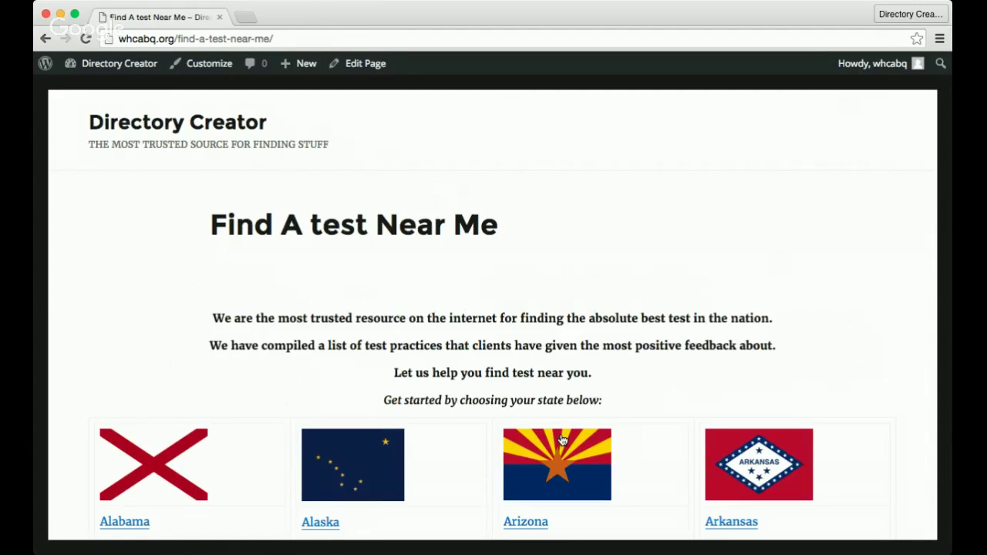
scroll(452, 404, down, 3)
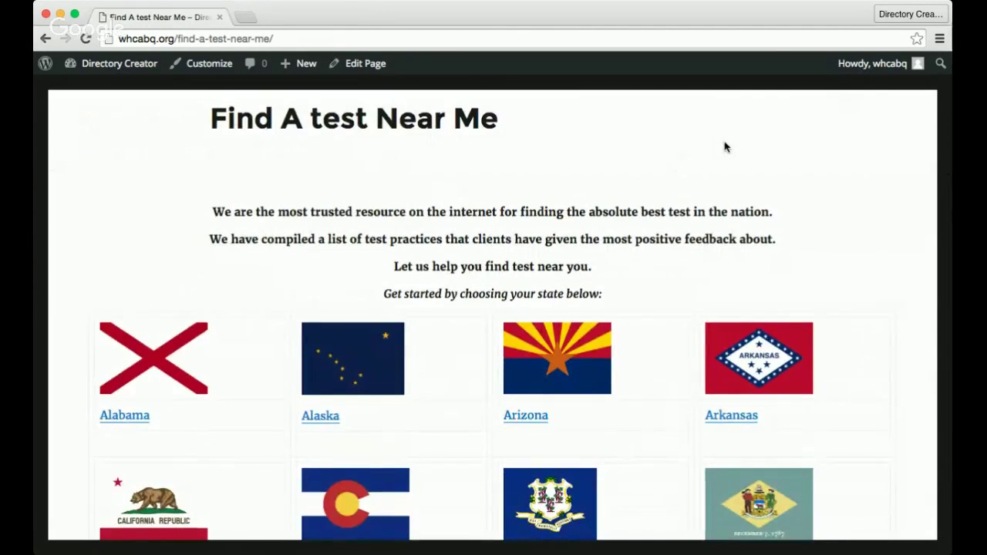
scroll(725, 146, down, 3)
scroll(725, 146, down, 5)
scroll(725, 146, down, 3)
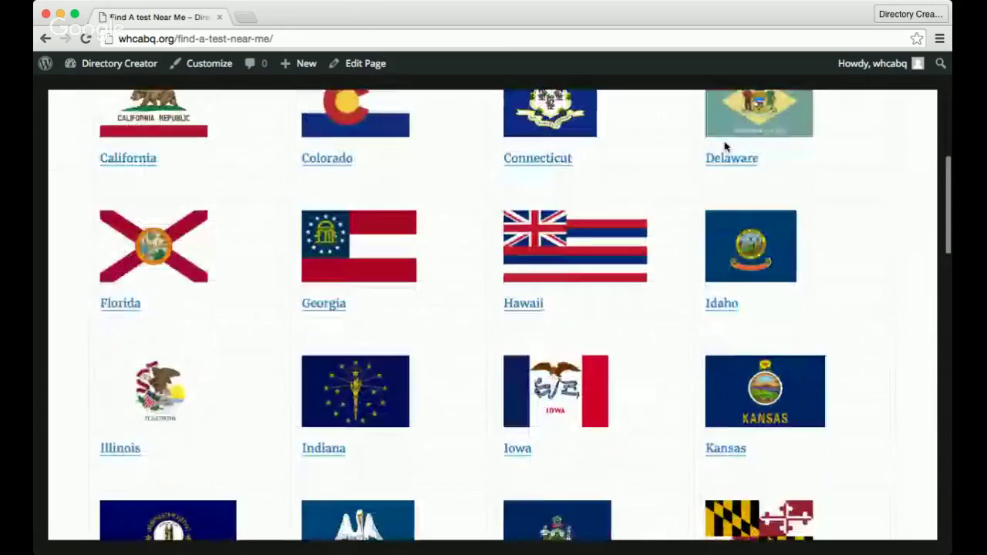
scroll(725, 147, down, 9)
scroll(725, 146, down, 10)
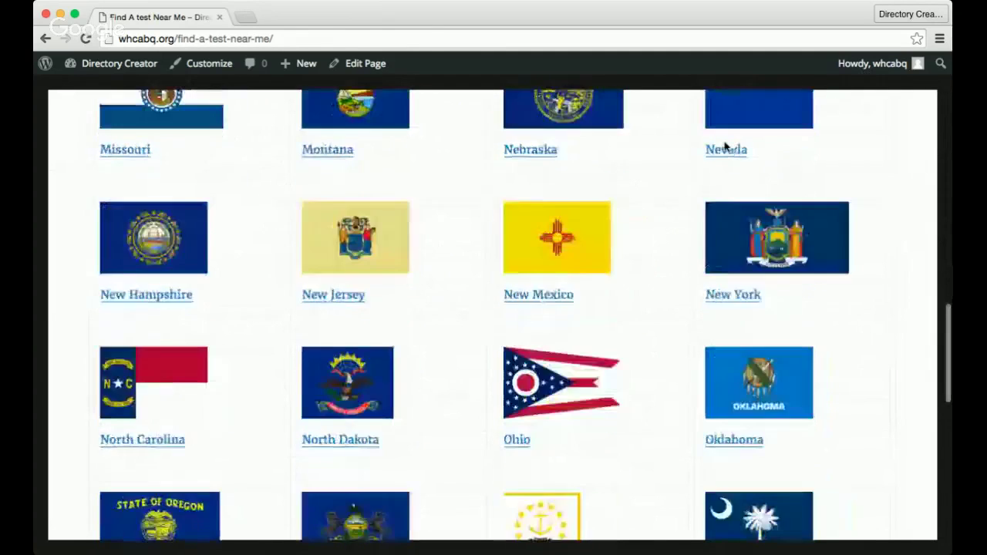
scroll(725, 146, down, 4)
scroll(725, 147, down, 13)
scroll(725, 147, down, 2)
scroll(725, 147, up, 10)
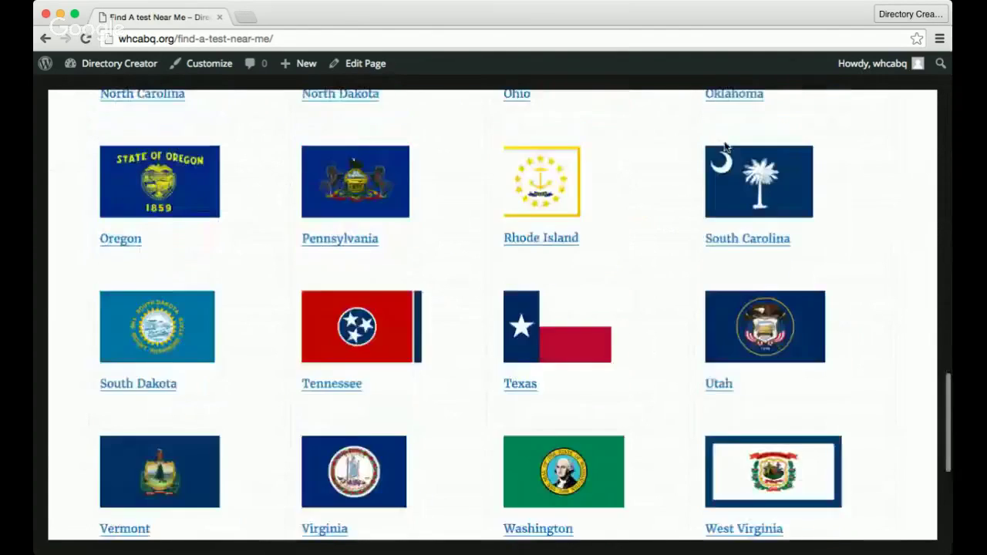
scroll(725, 146, up, 20)
click(170, 443)
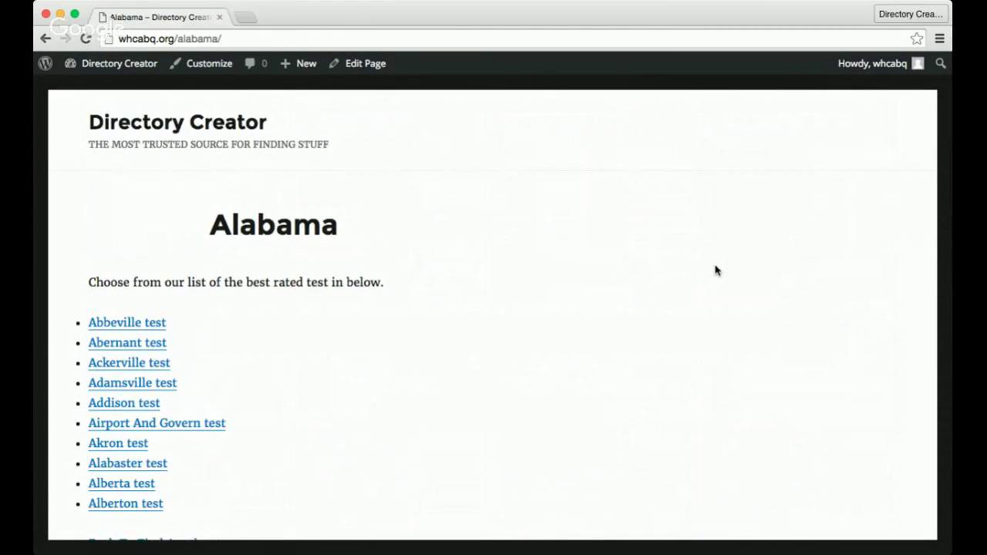
scroll(379, 252, down, 3)
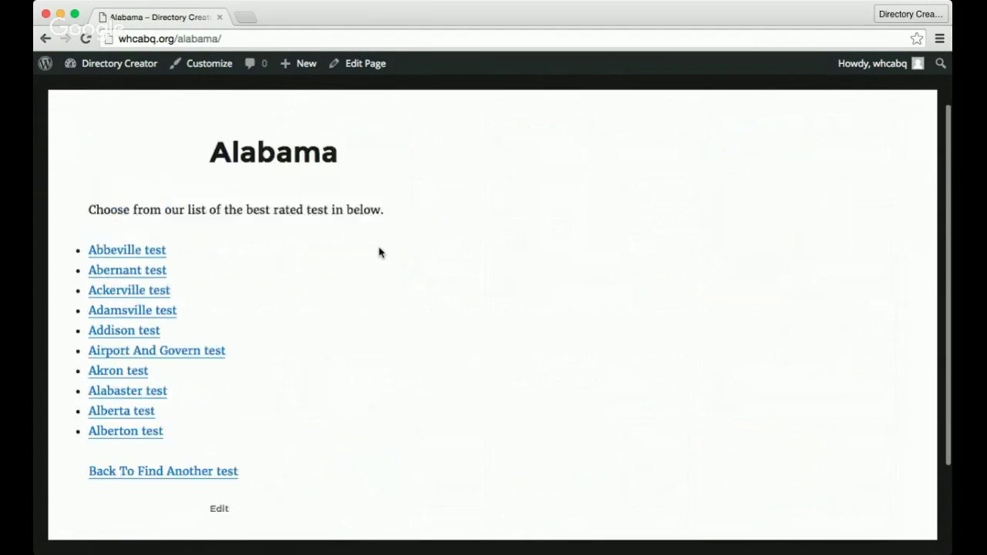
scroll(378, 253, up, 1)
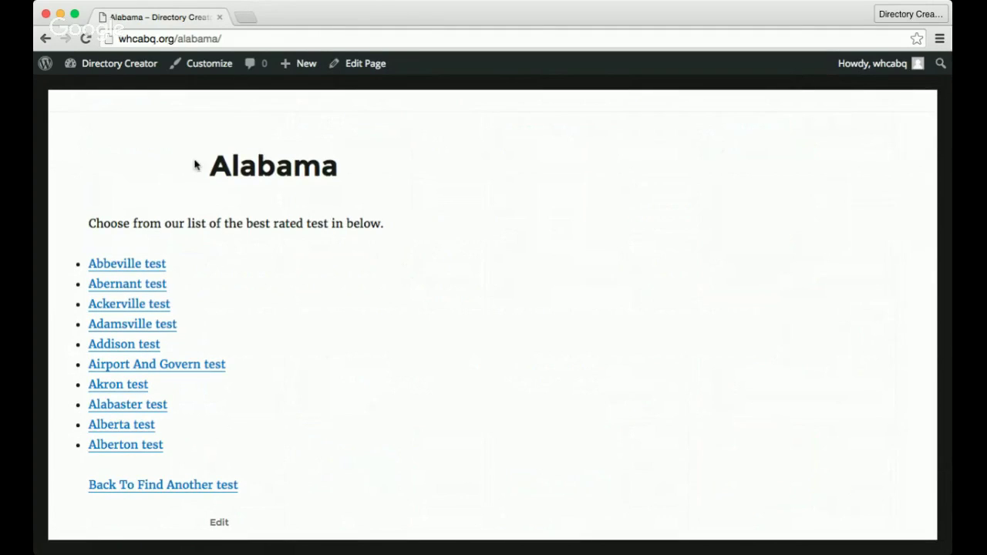
drag(196, 165, 379, 161)
drag(202, 38, 218, 40)
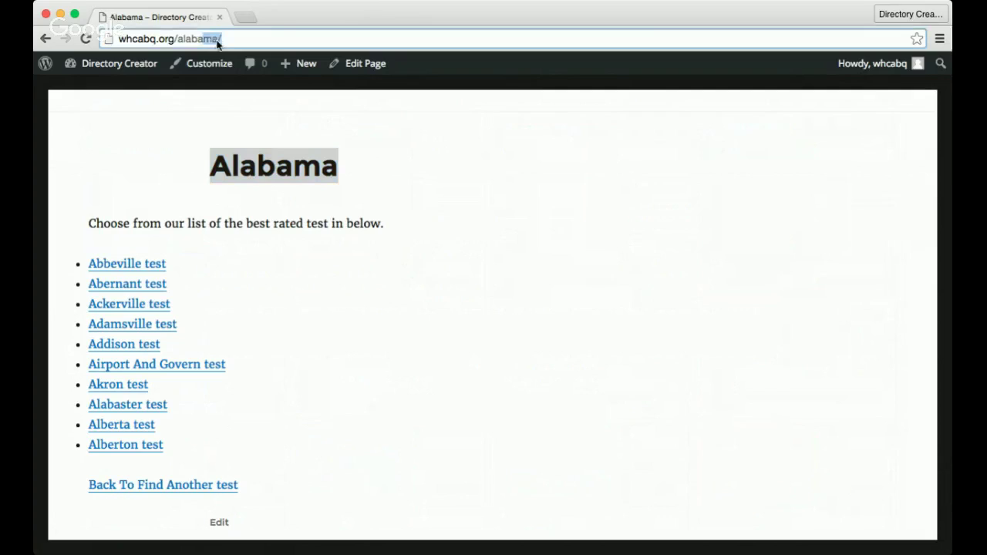
click(249, 248)
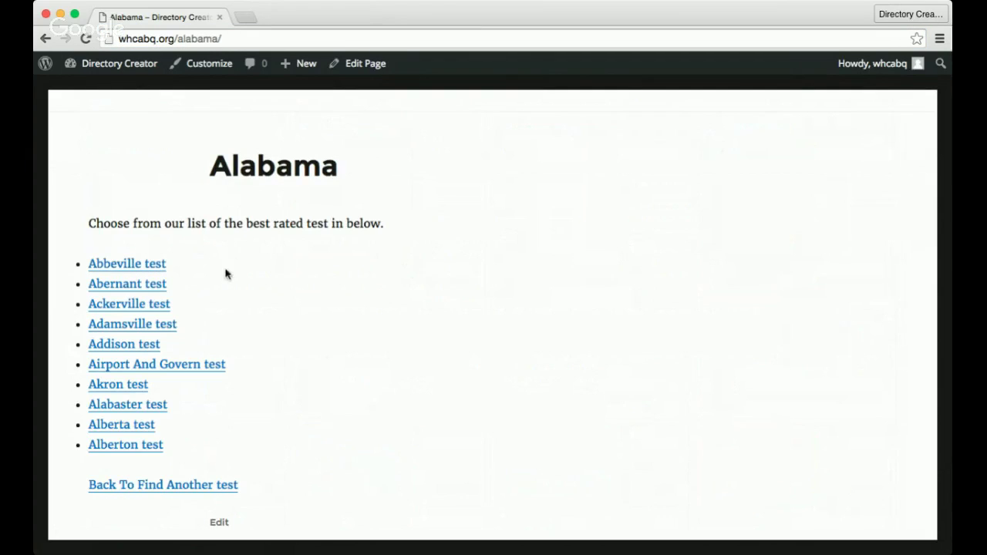
click(159, 266)
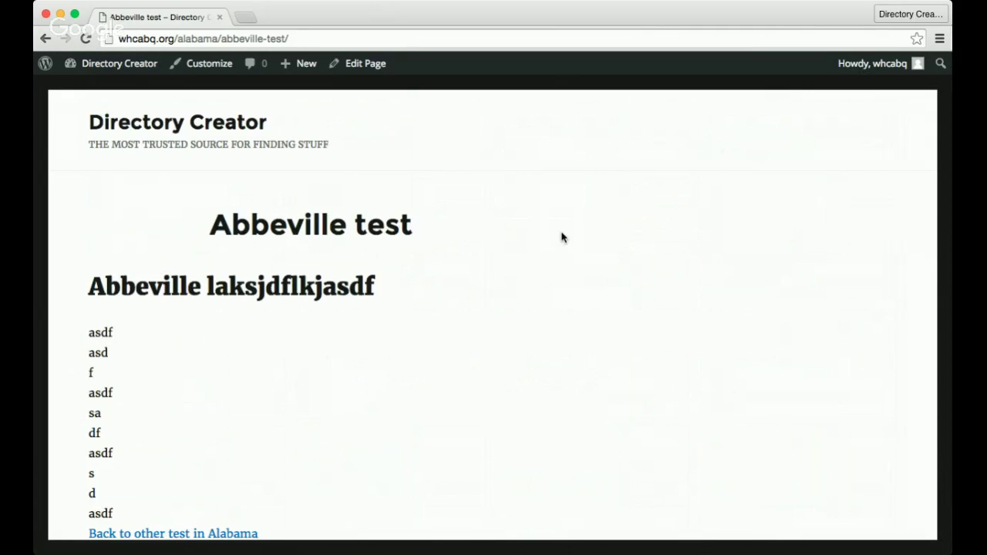
scroll(561, 236, down, 3)
drag(77, 175, 349, 445)
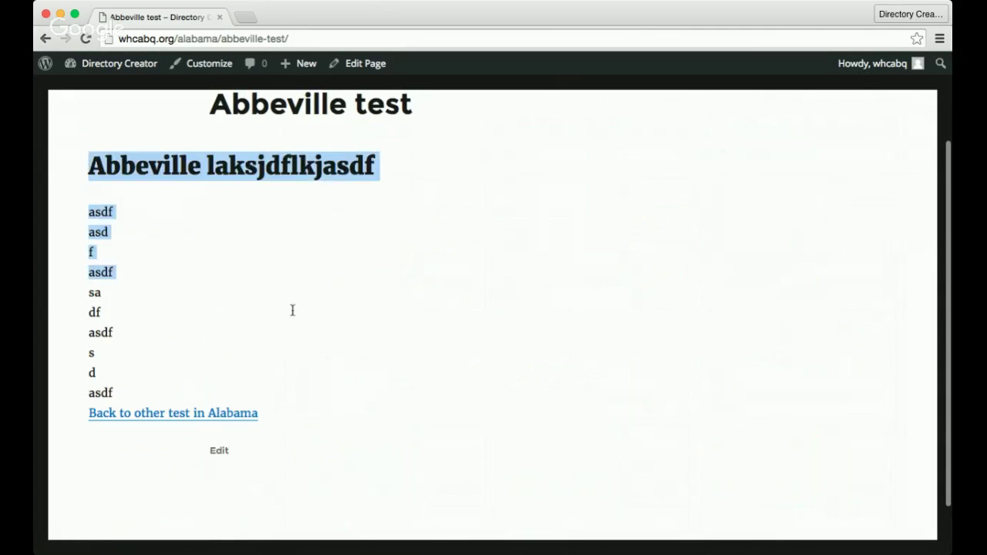
click(401, 438)
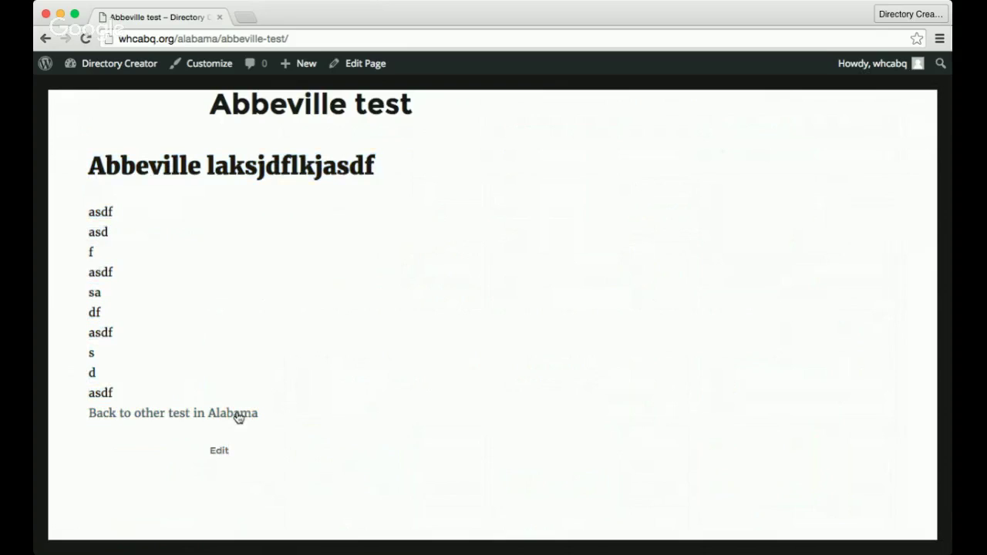
click(239, 417)
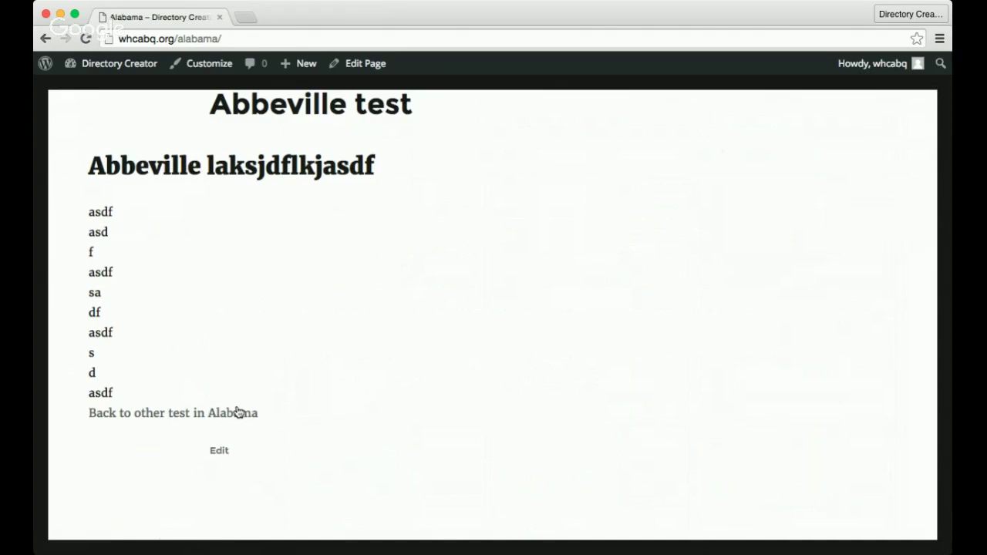
scroll(238, 401, down, 3)
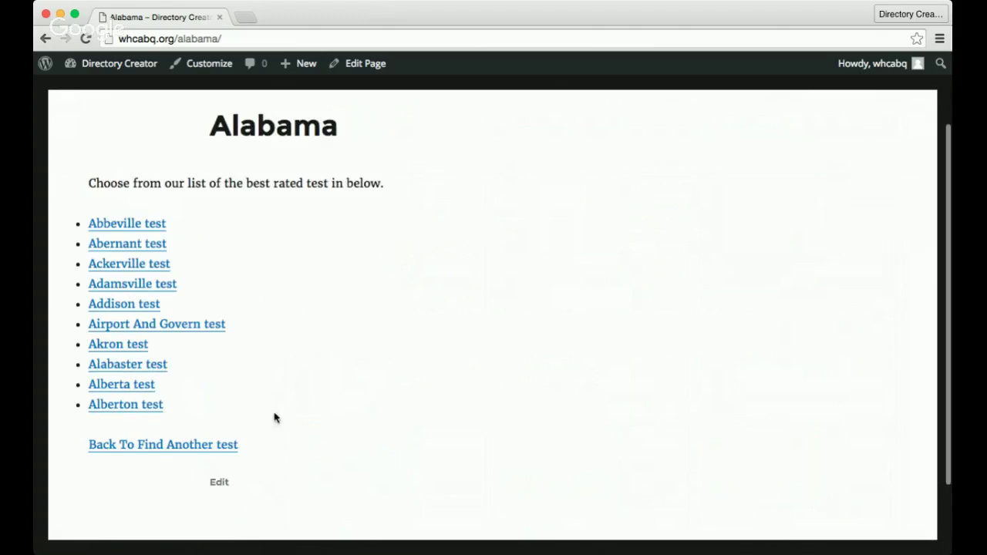
click(203, 451)
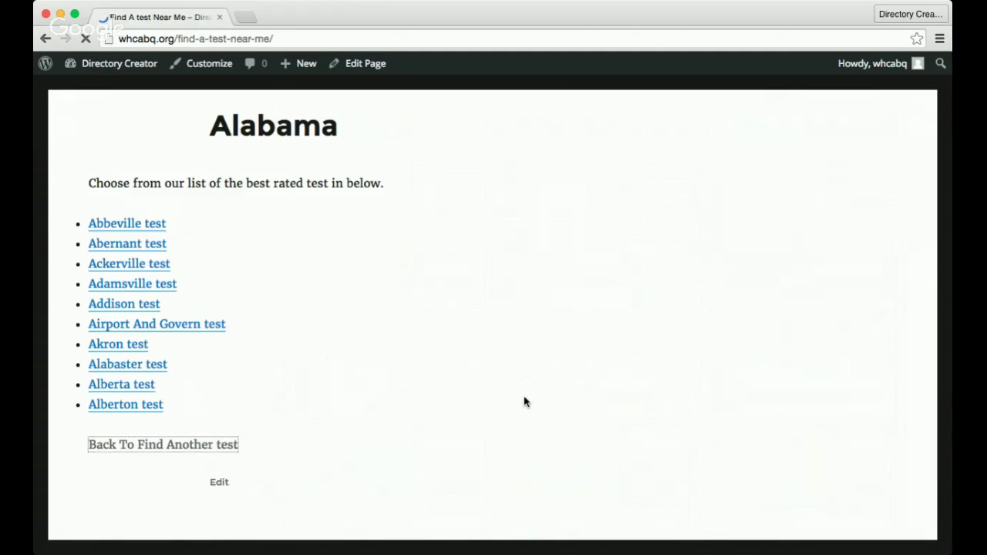
- Open the Arizona state page, view the Aguila test city page, and return
scroll(646, 308, down, 1)
scroll(602, 362, down, 3)
click(540, 374)
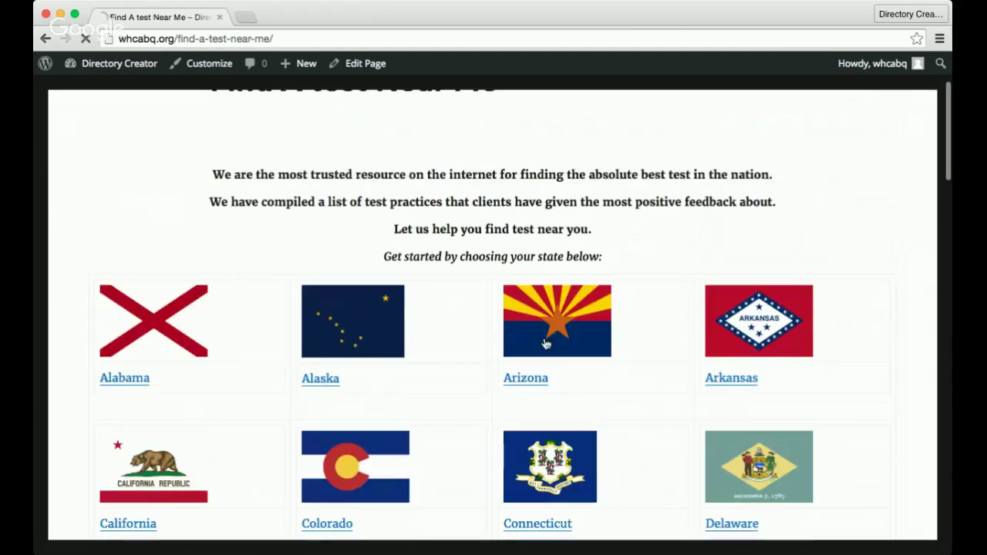
click(137, 323)
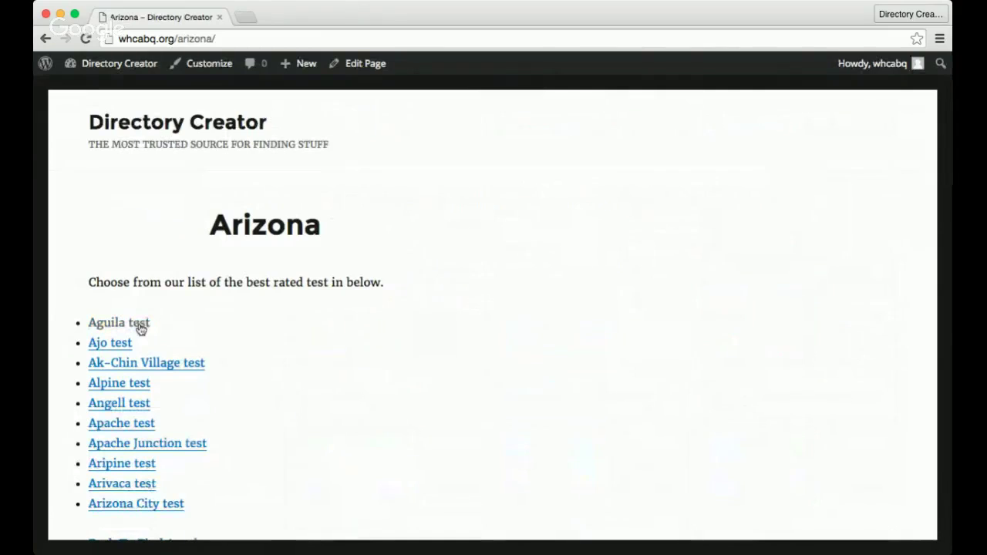
scroll(309, 308, down, 3)
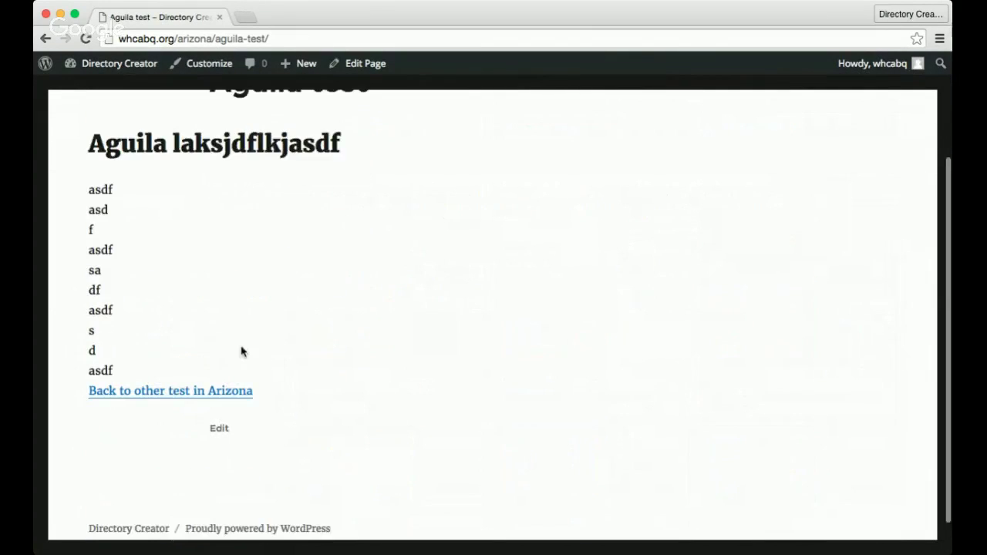
click(192, 391)
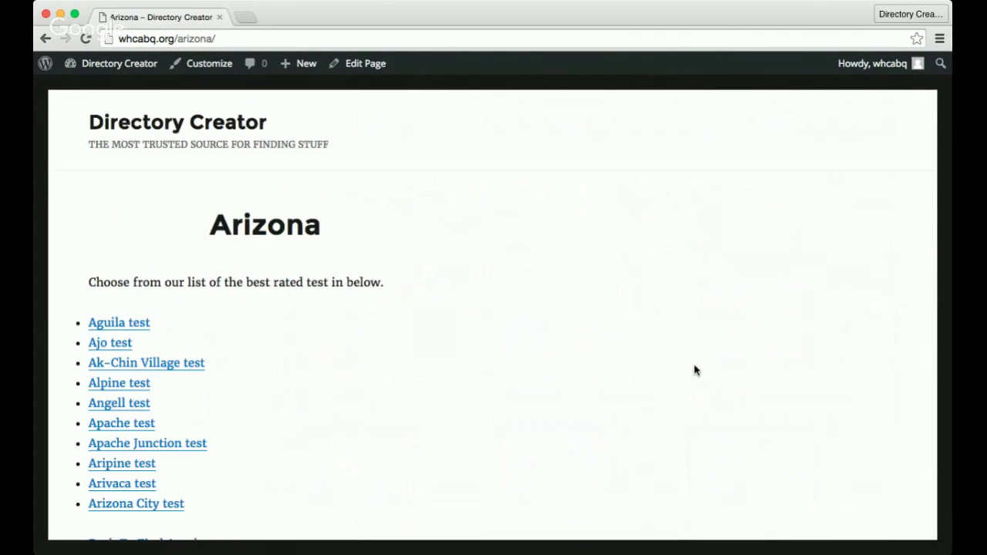
- Open the Ak-Chin Village test city page from the Arizona list
scroll(694, 370, down, 3)
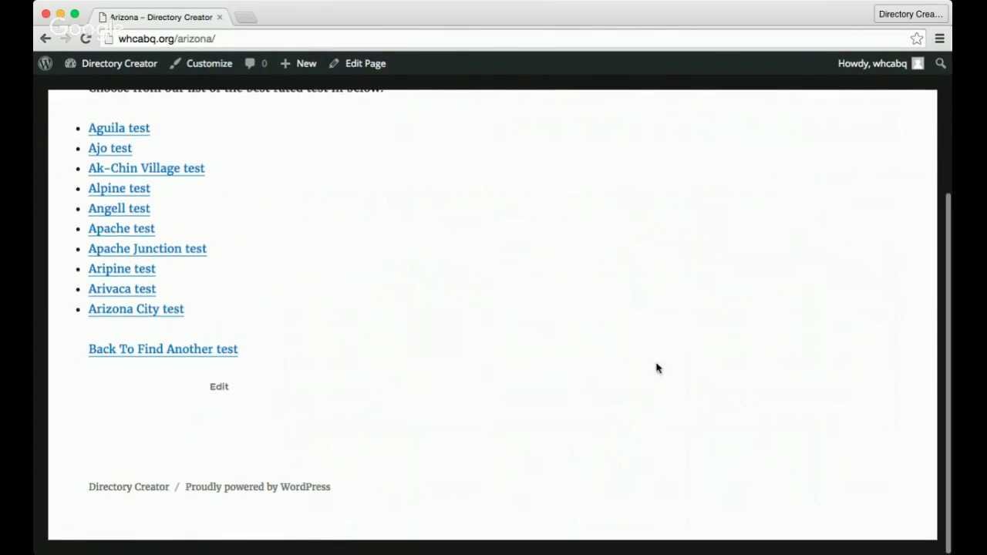
scroll(293, 285, up, 2)
click(193, 250)
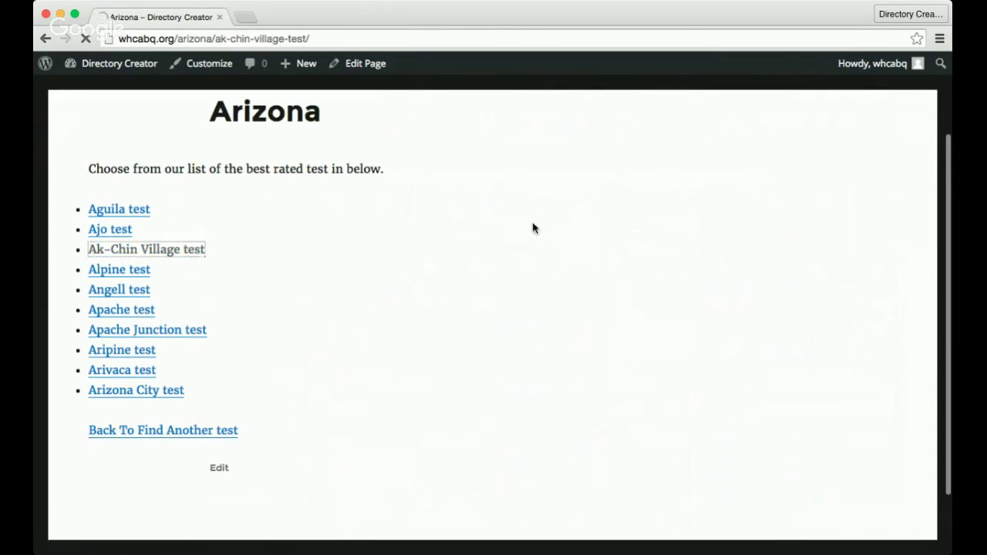
scroll(468, 264, down, 1)
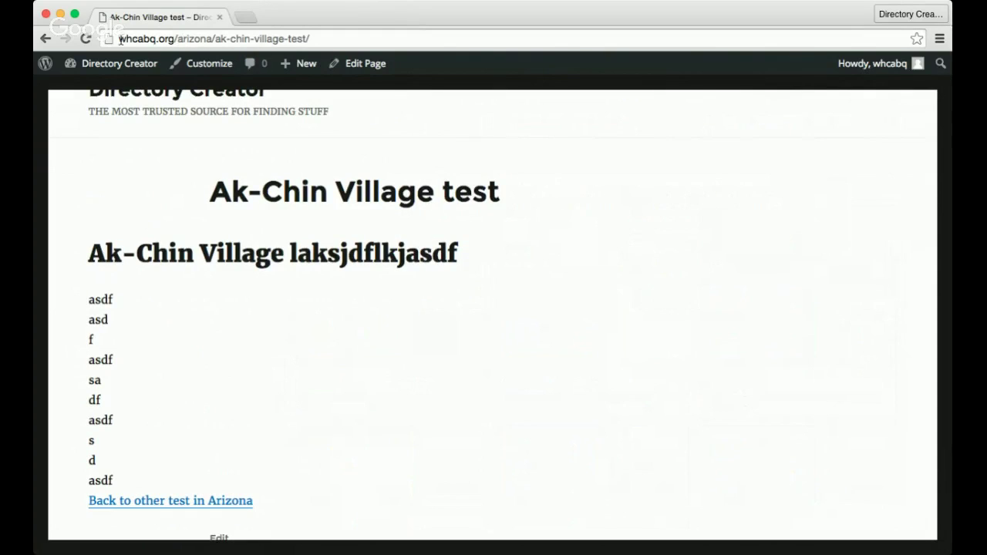
- Highlight the Ak-Chin Village test page's URL in the address bar
click(120, 38)
drag(120, 38, 284, 38)
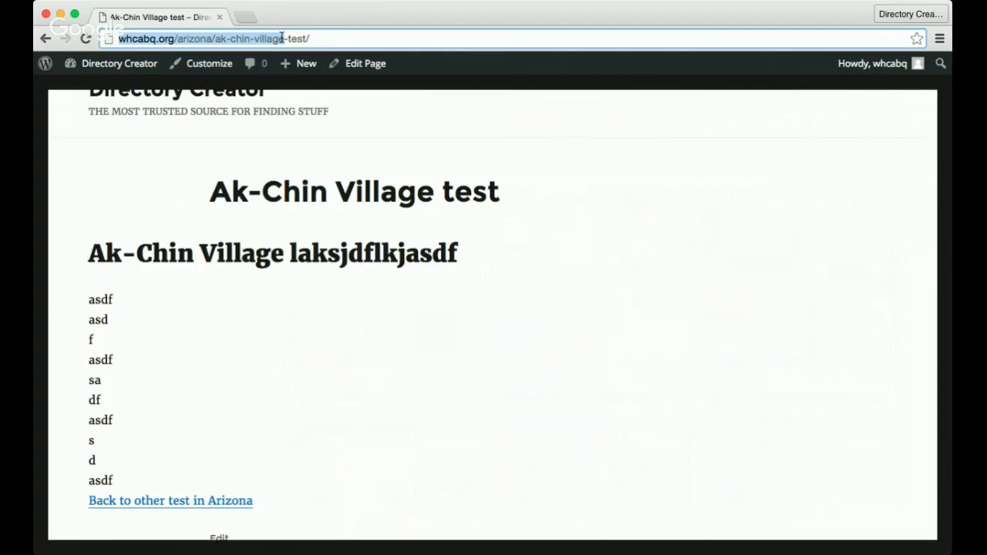
drag(283, 38, 323, 35)
click(323, 36)
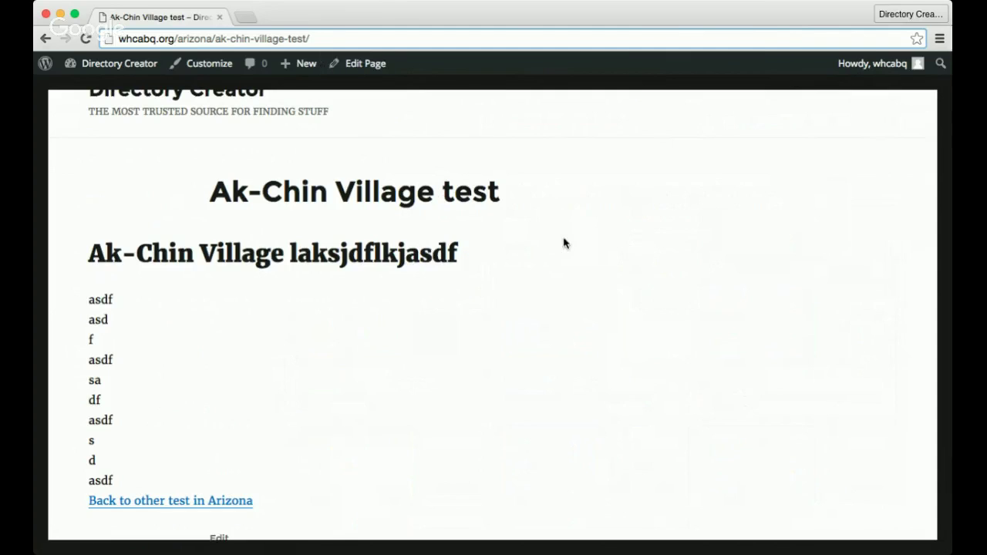
scroll(644, 265, down, 3)
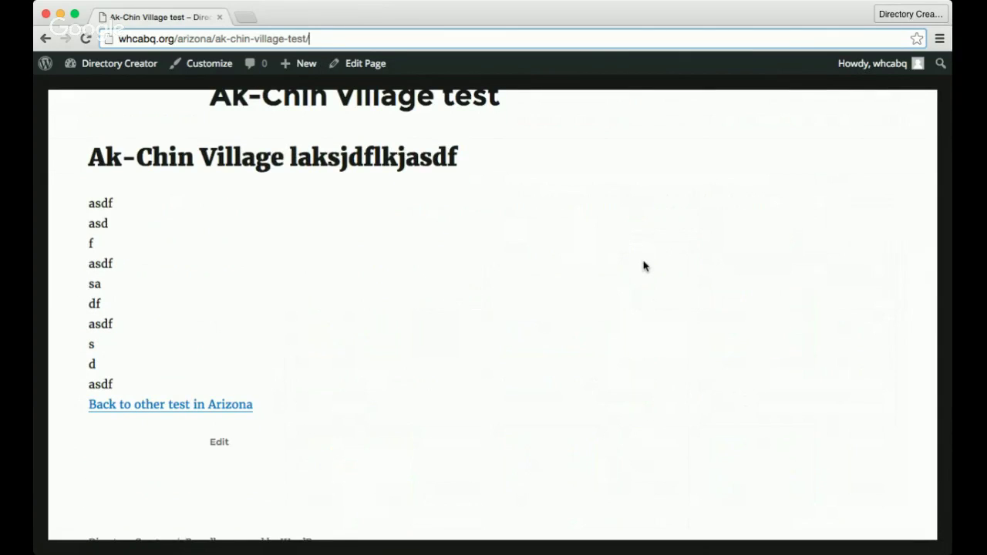
- Return to the admin Dashboard and open the Directory Creator's Create a Directory form
scroll(644, 265, up, 3)
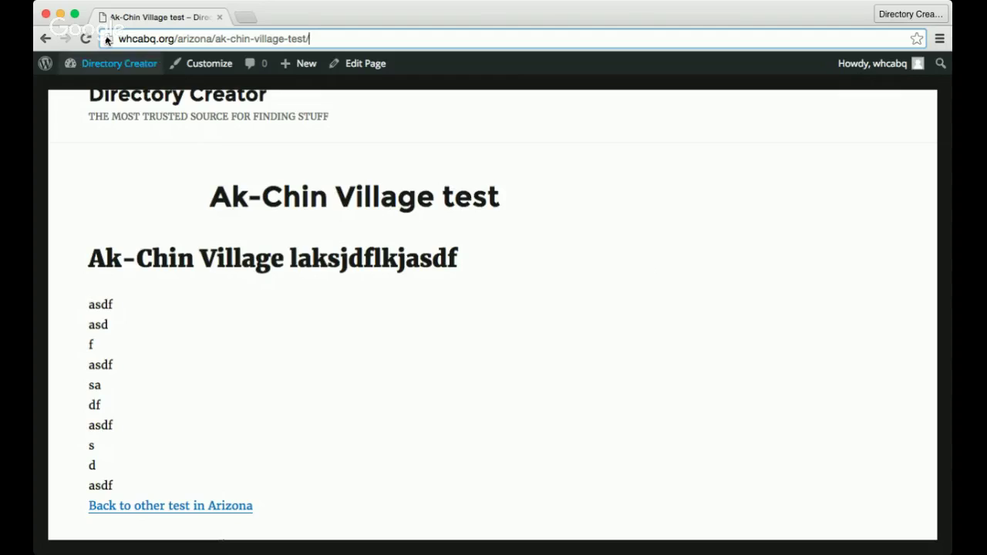
click(116, 64)
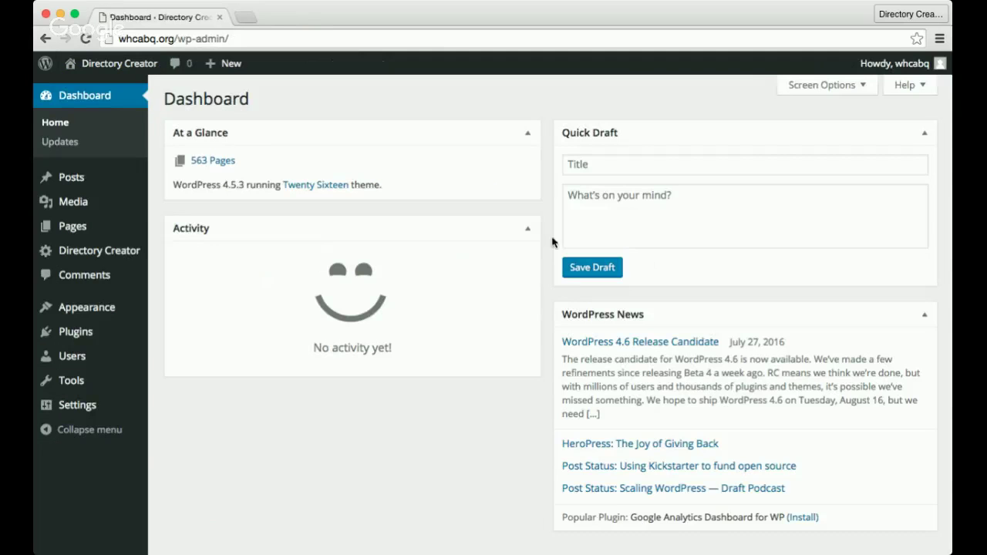
click(119, 257)
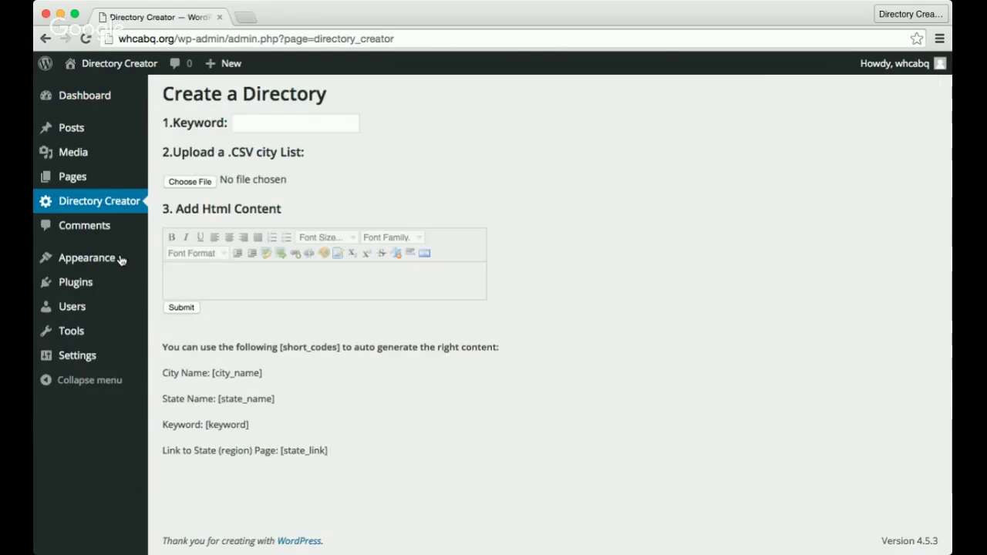